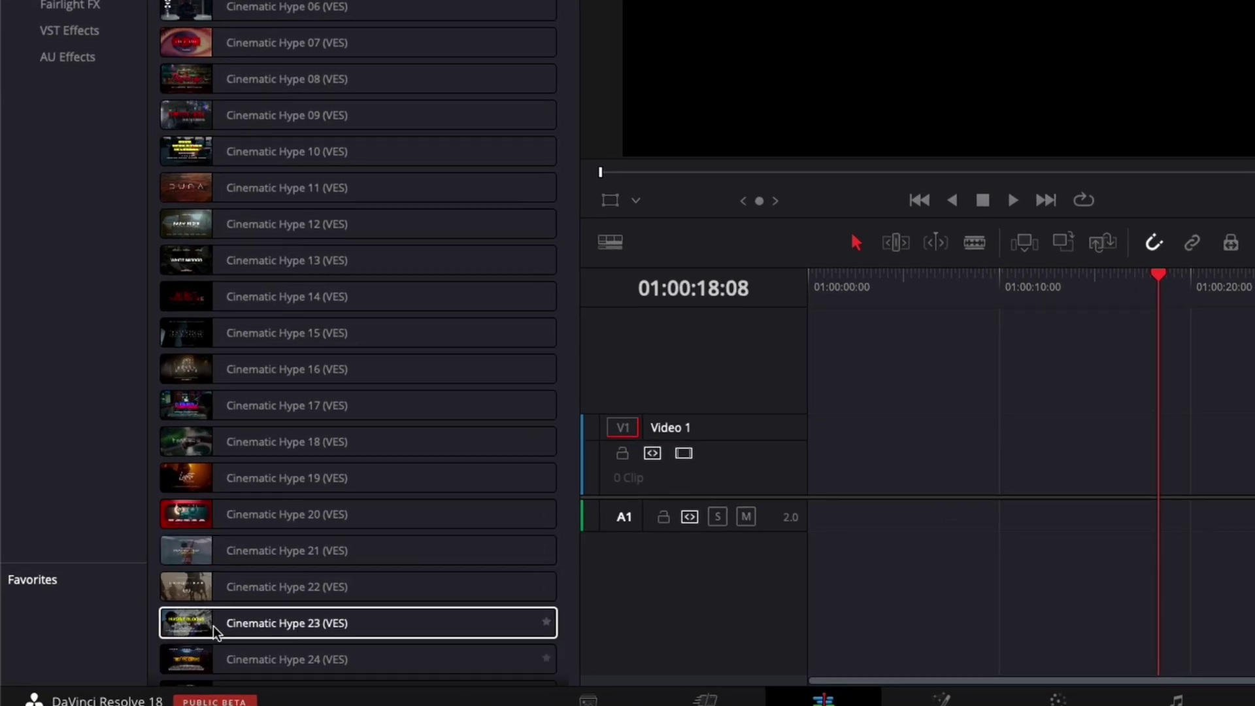
- Place Cinematic Hype 23 at the start of Video 1 and play it from its start
drag(215, 630, 849, 457)
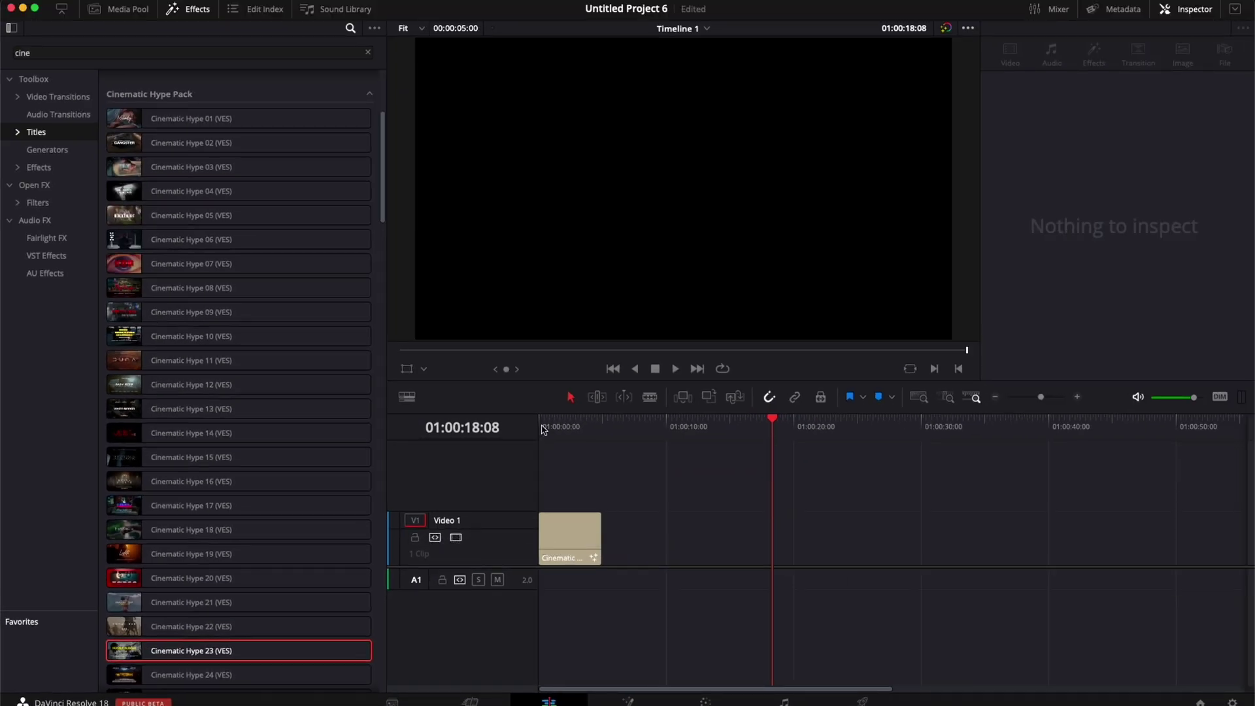
click(542, 428)
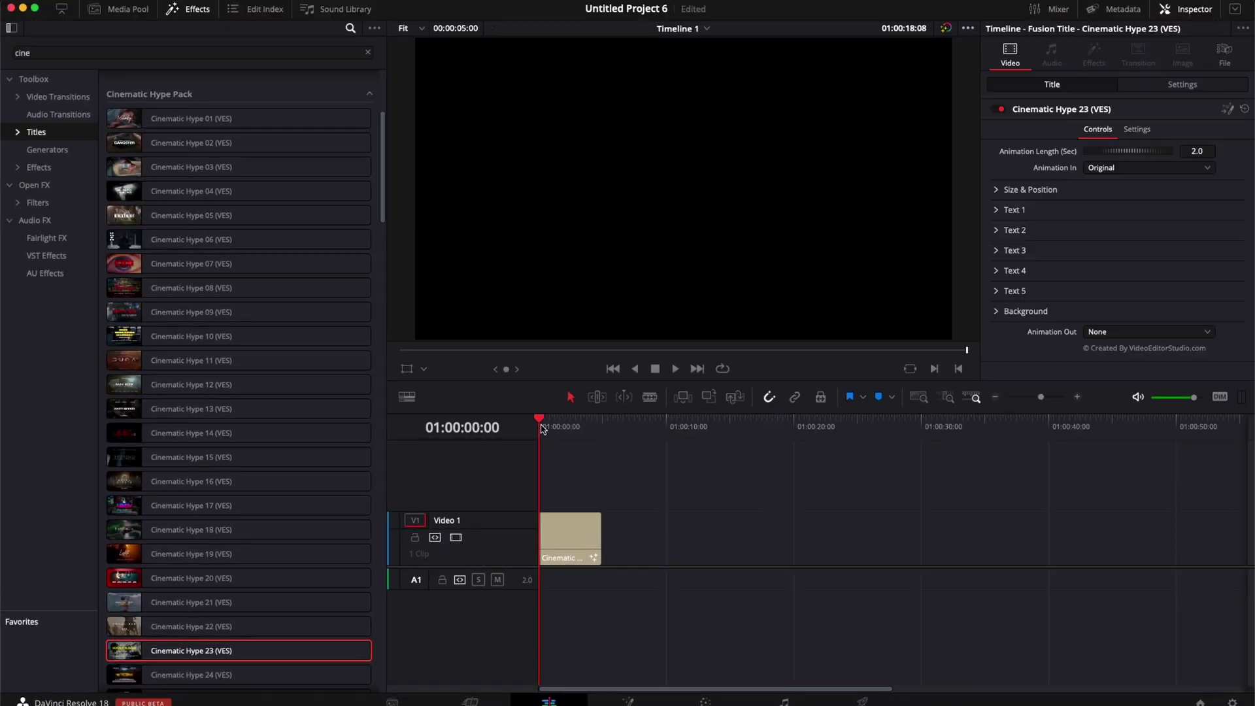
key(space)
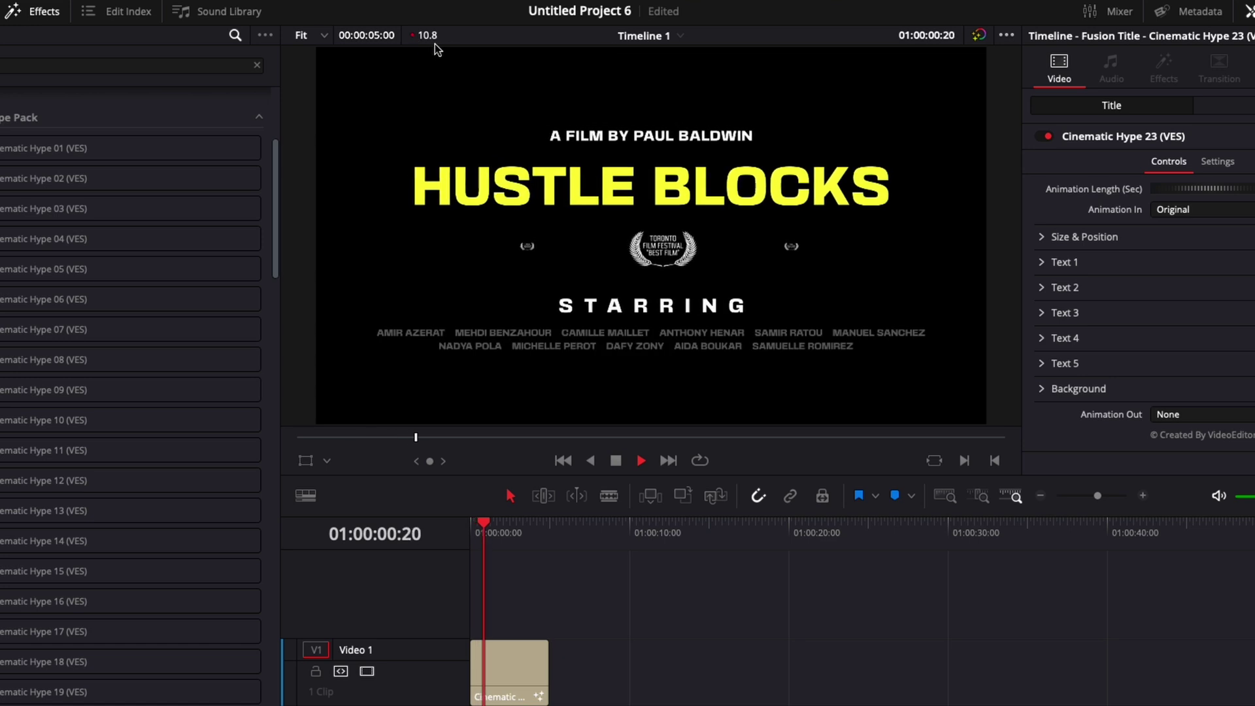
- Replay the title from the timeline start to judge smoothness, then close the About This Mac window
click(479, 533)
key(space)
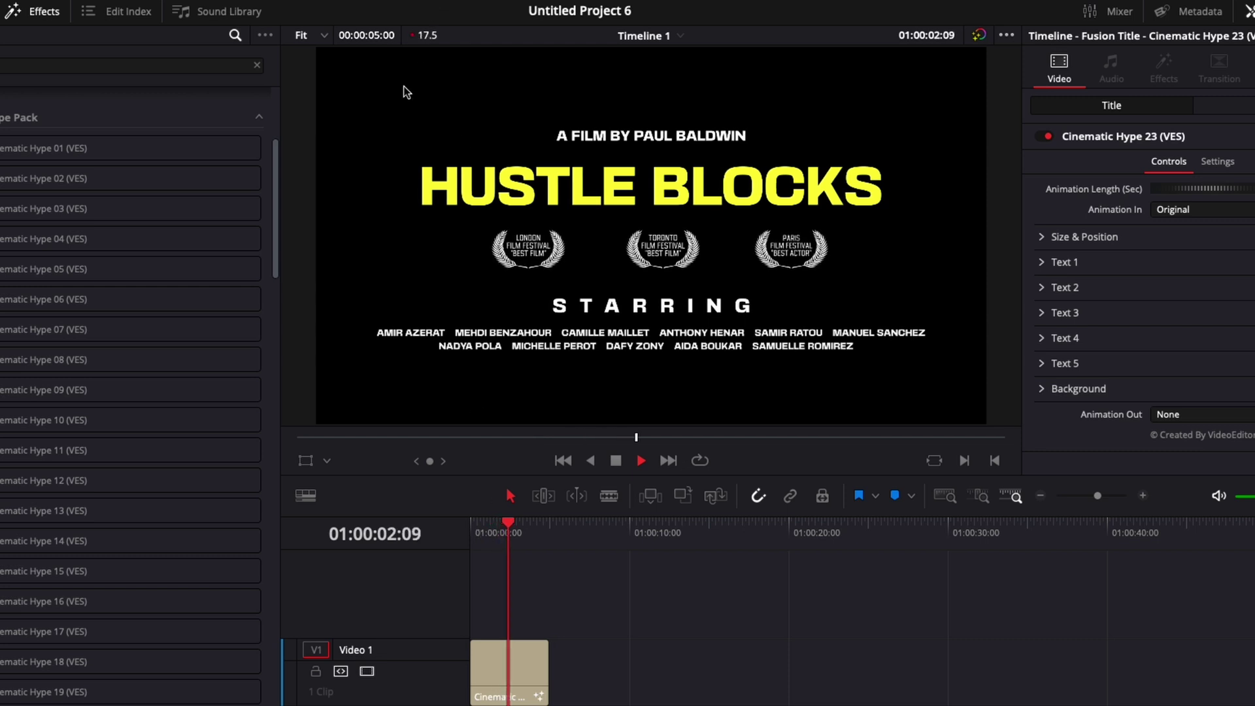
key(space)
click(476, 533)
key(space)
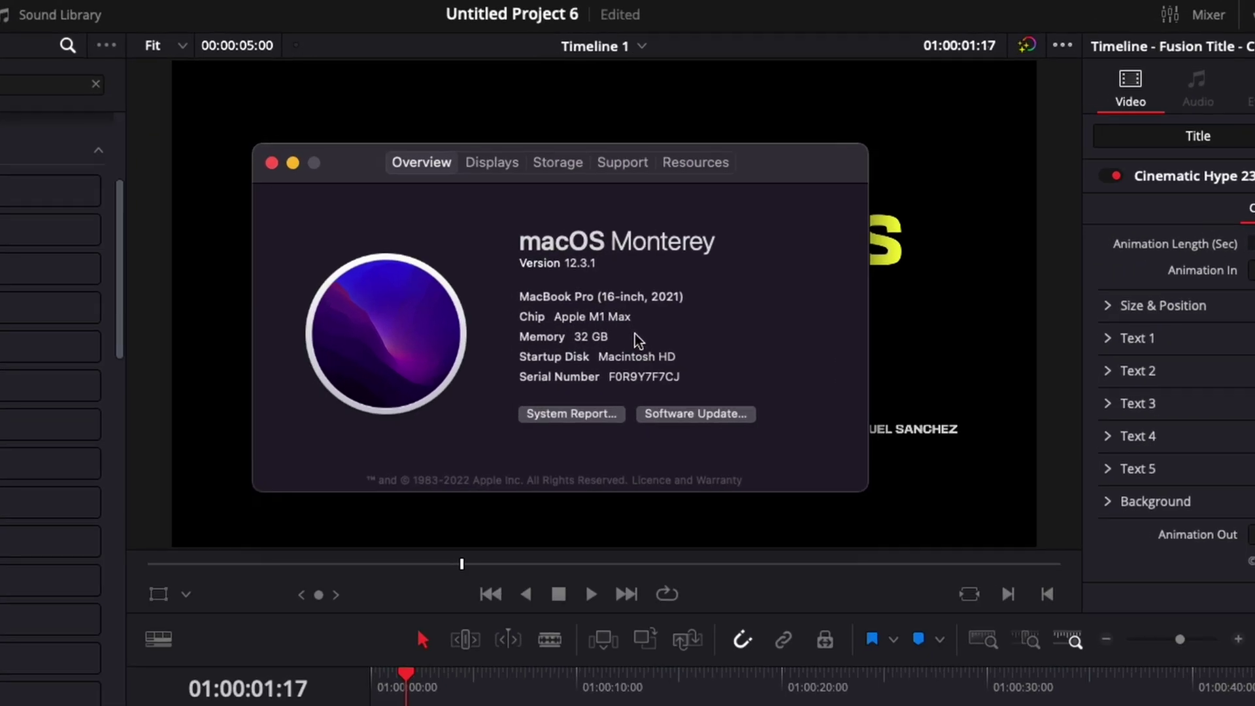
click(271, 163)
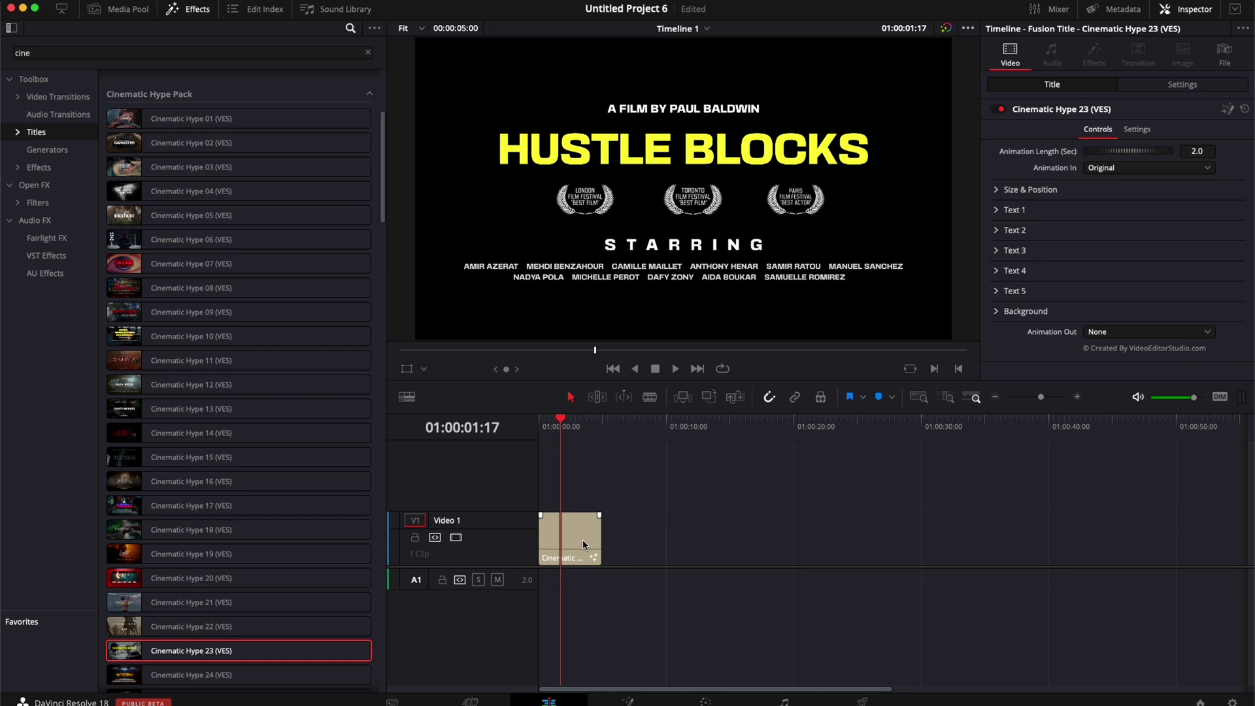
- Delete the Cinematic Hype clip and change the Effects search from 'cine' to 'bull'
click(582, 539)
key(Delete)
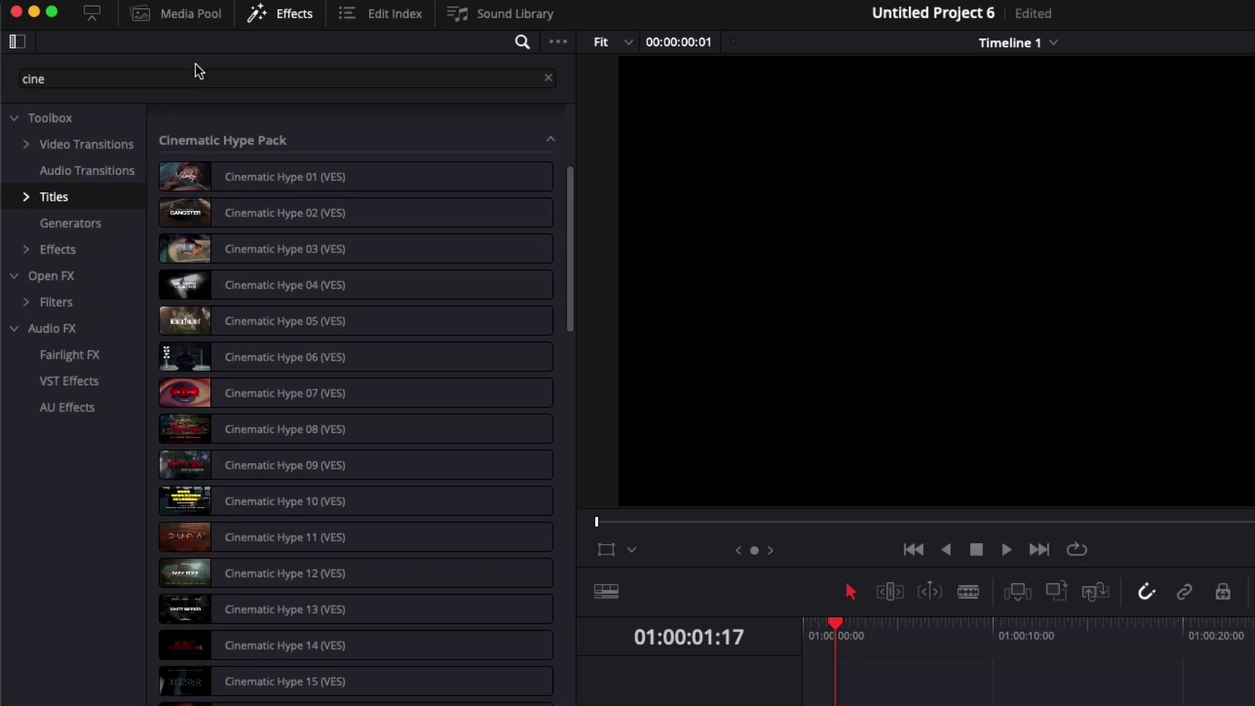
click(183, 72)
key(BackSpace)
key(BackSpace)
key(BackSpace)
key(BackSpace)
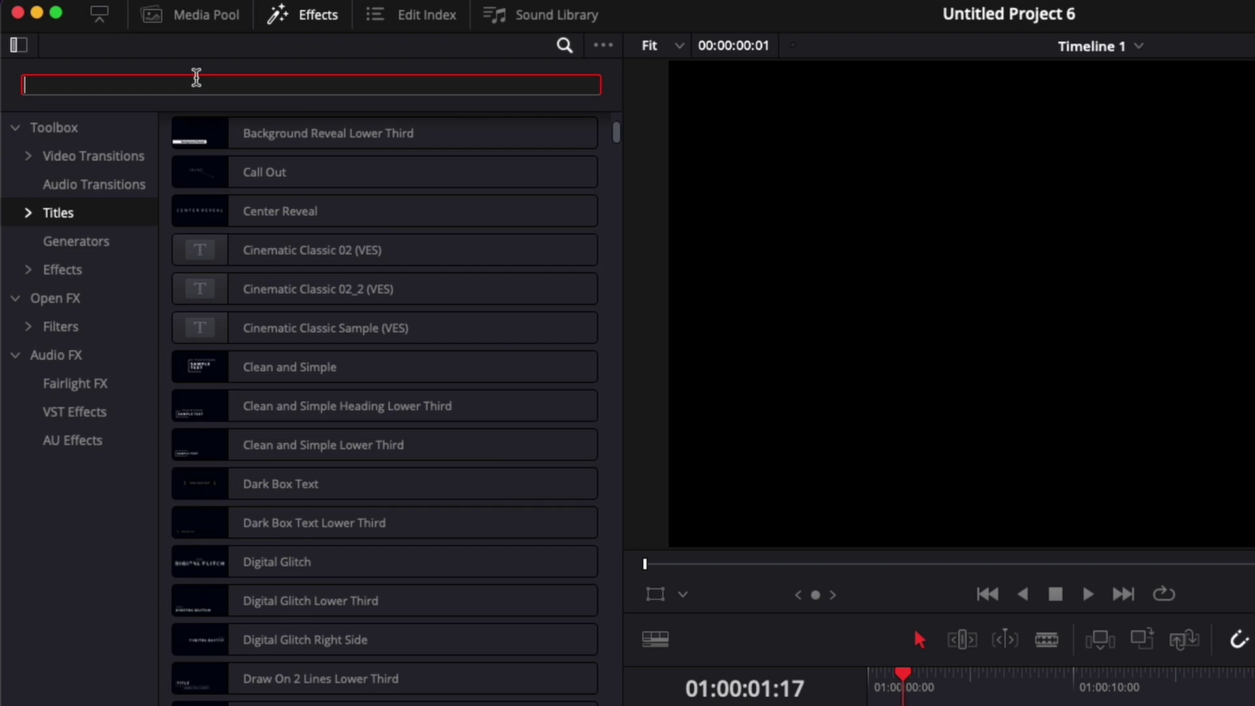
text(bull)
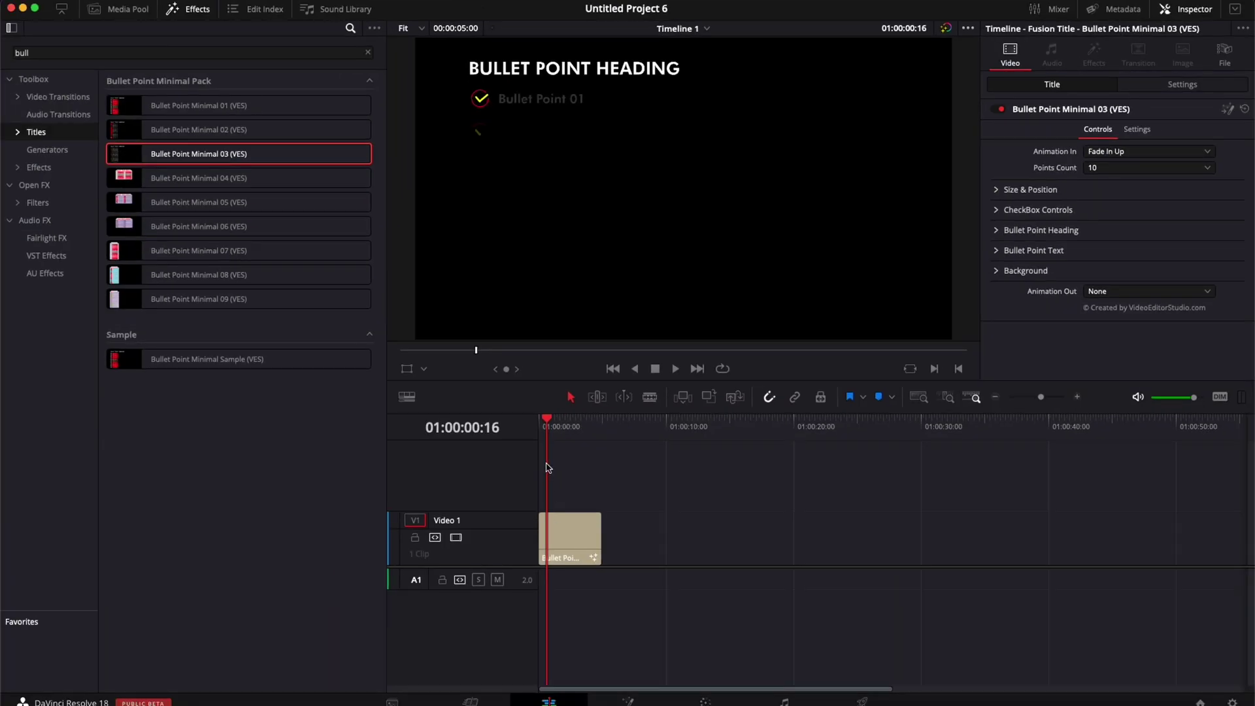
- Play Bullet Point Minimal 03 from the beginning, then stop it
key(Home)
key(space)
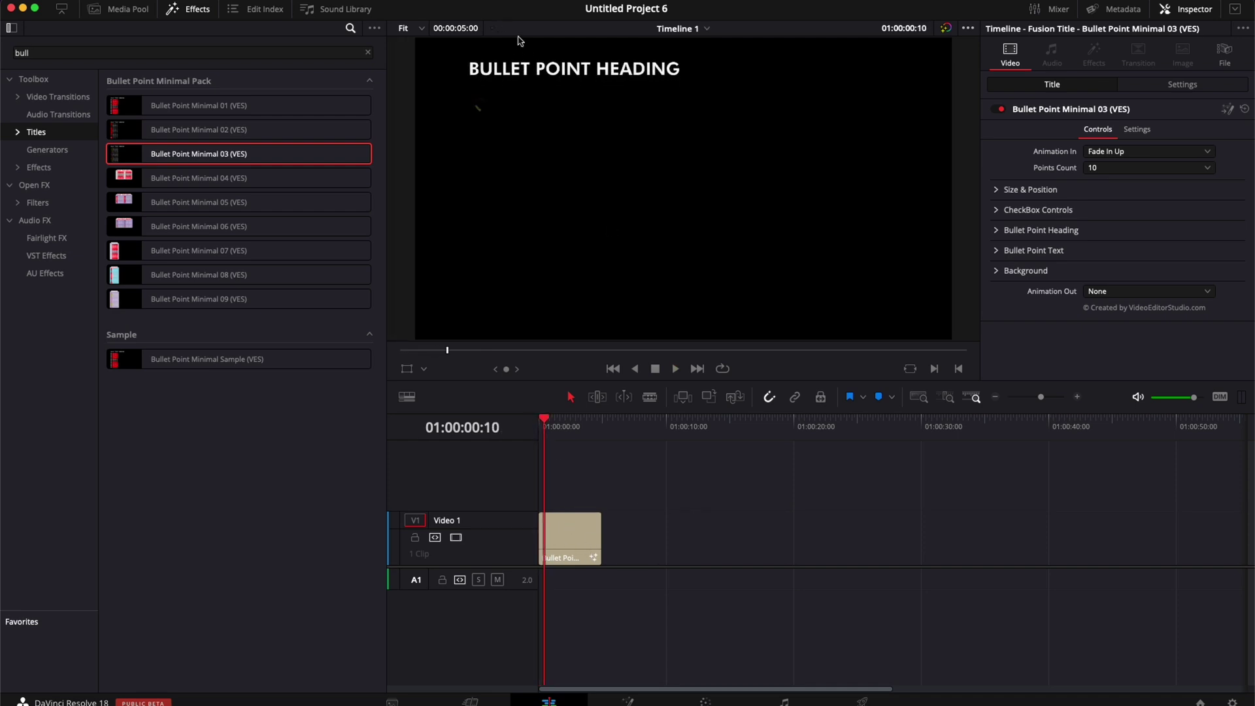
key(space)
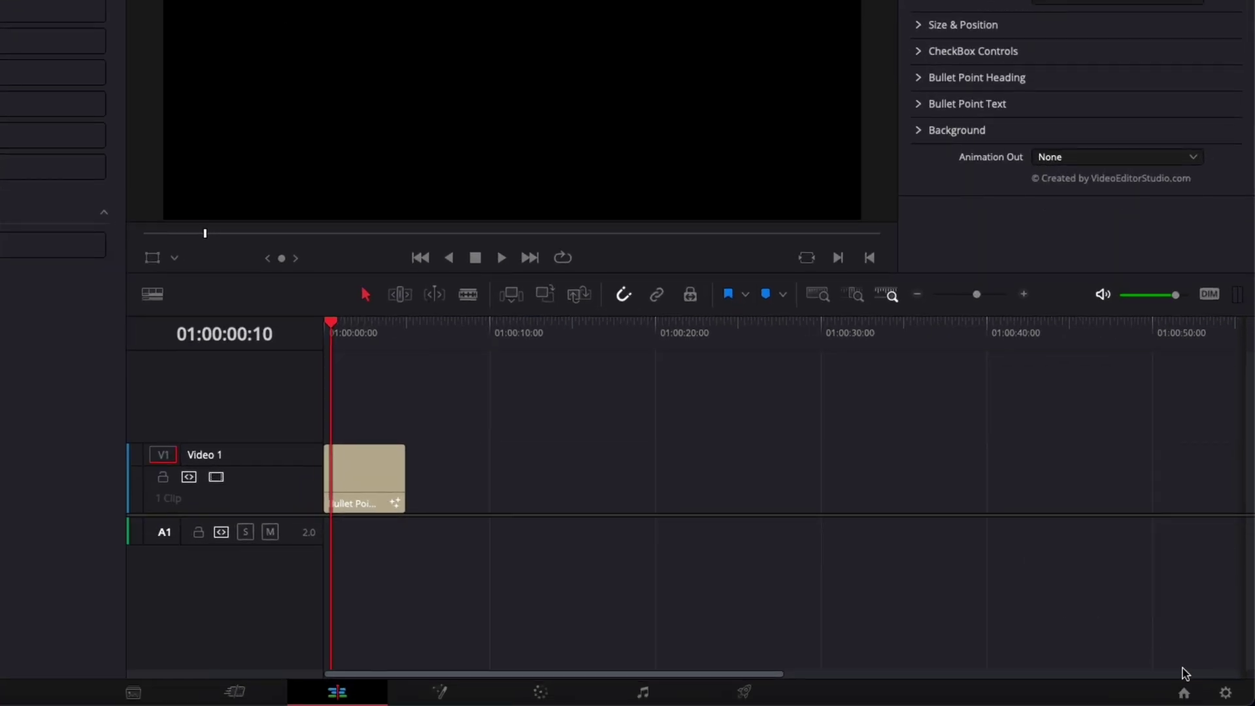
- Open Project Settings on Master Settings and check the cache folder, keeping Movies/CacheClip
click(1226, 693)
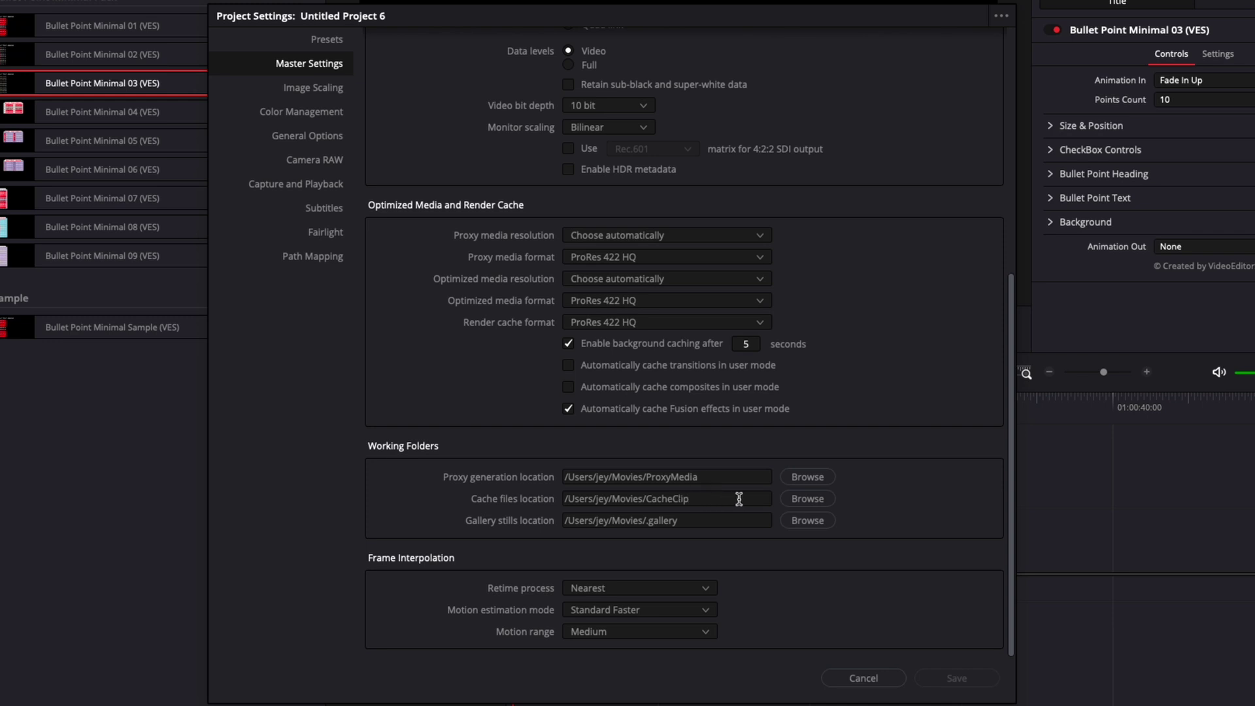
click(798, 500)
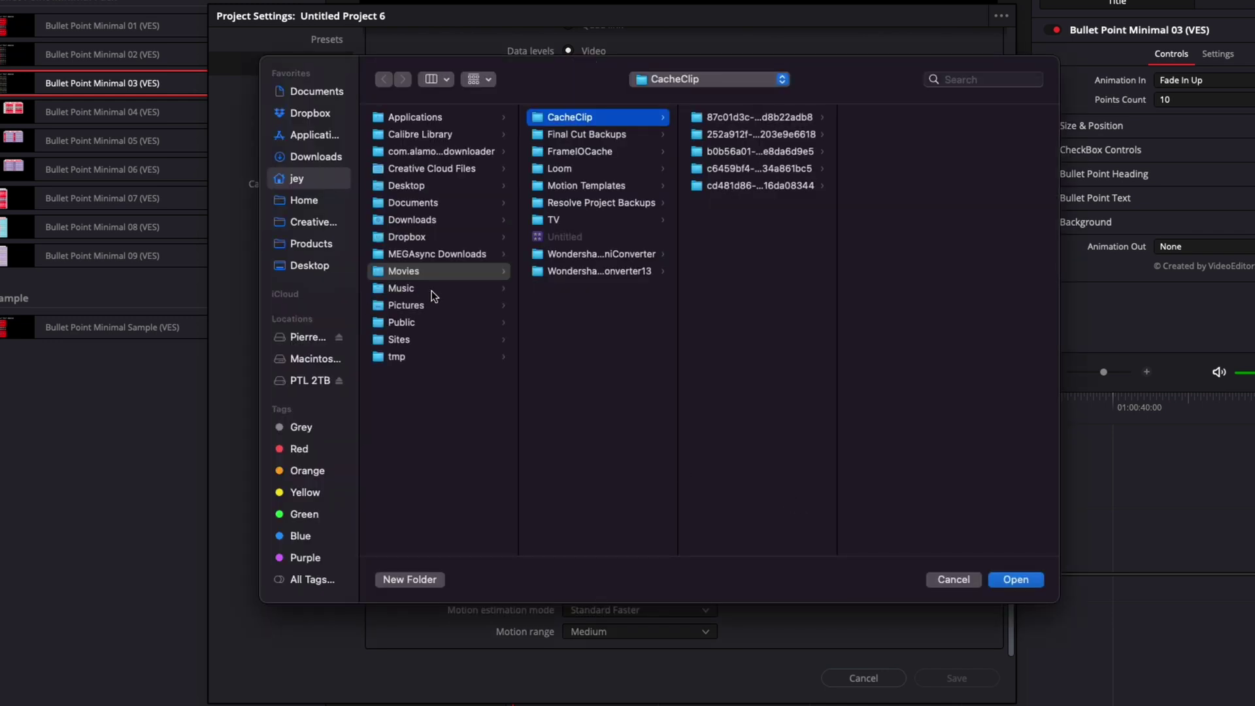
click(952, 580)
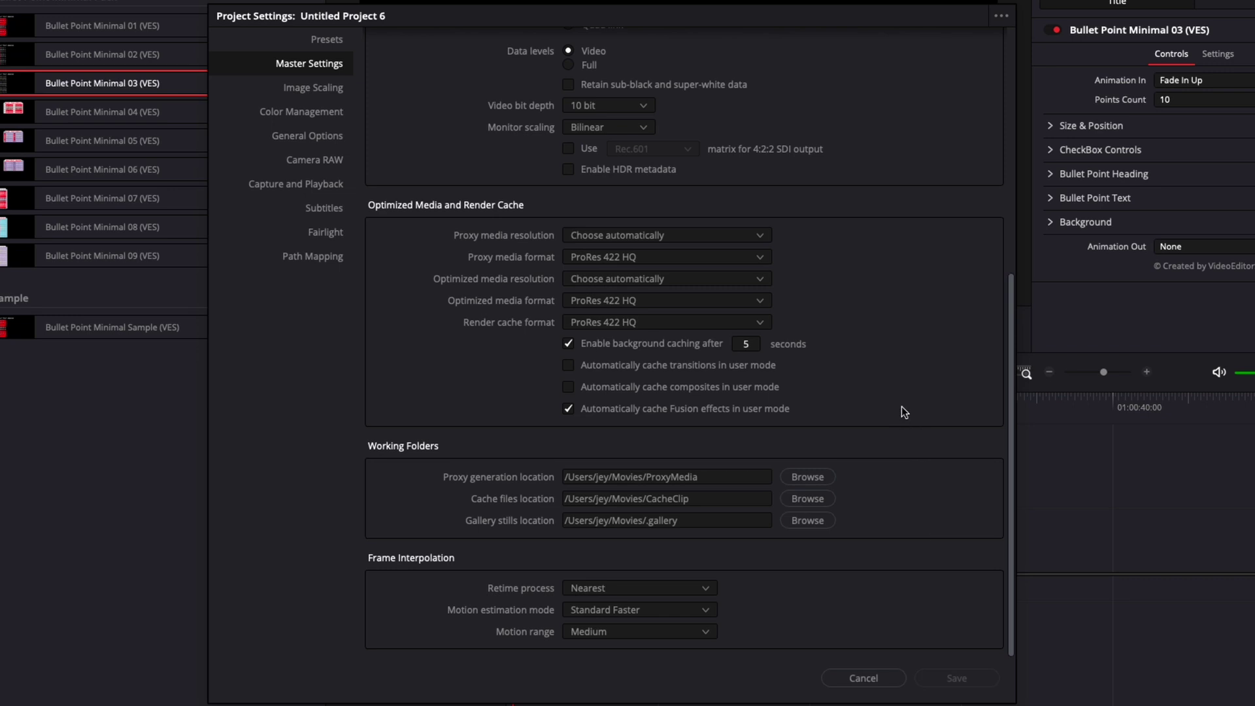
- Use ProRes 422 LT as the render cache format and enable automatic caching of transitions in user mode
click(655, 323)
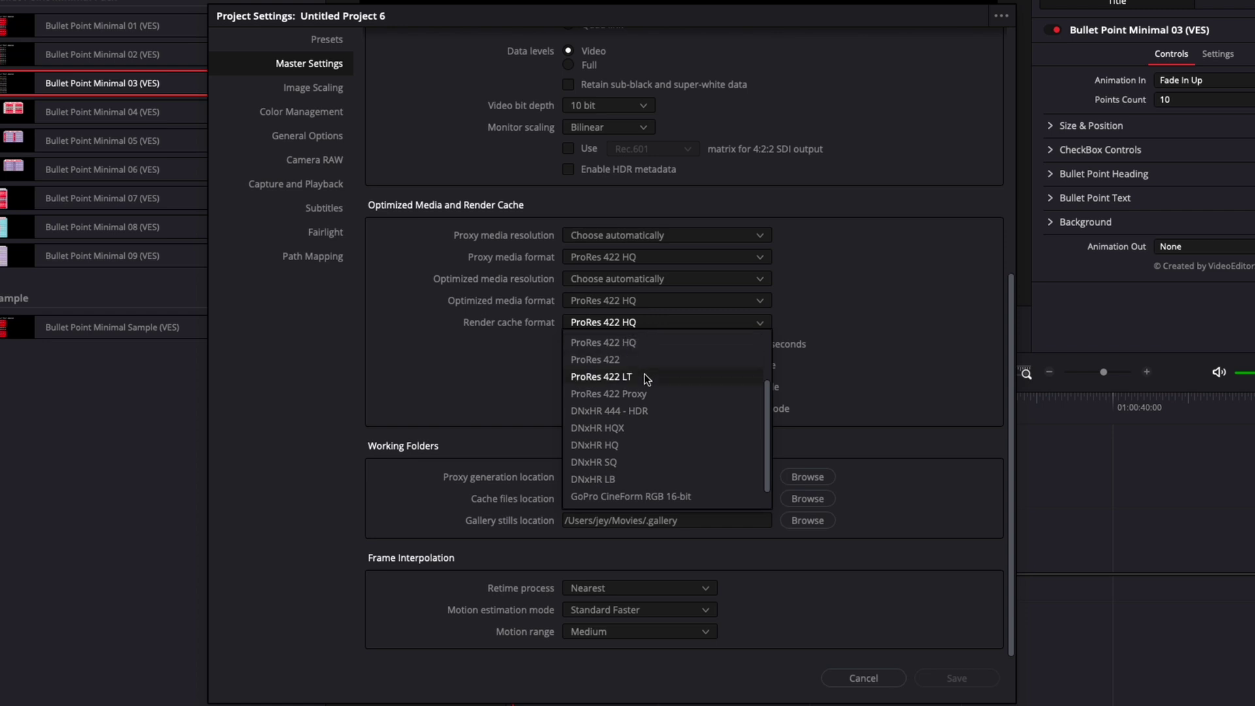
click(645, 378)
click(639, 323)
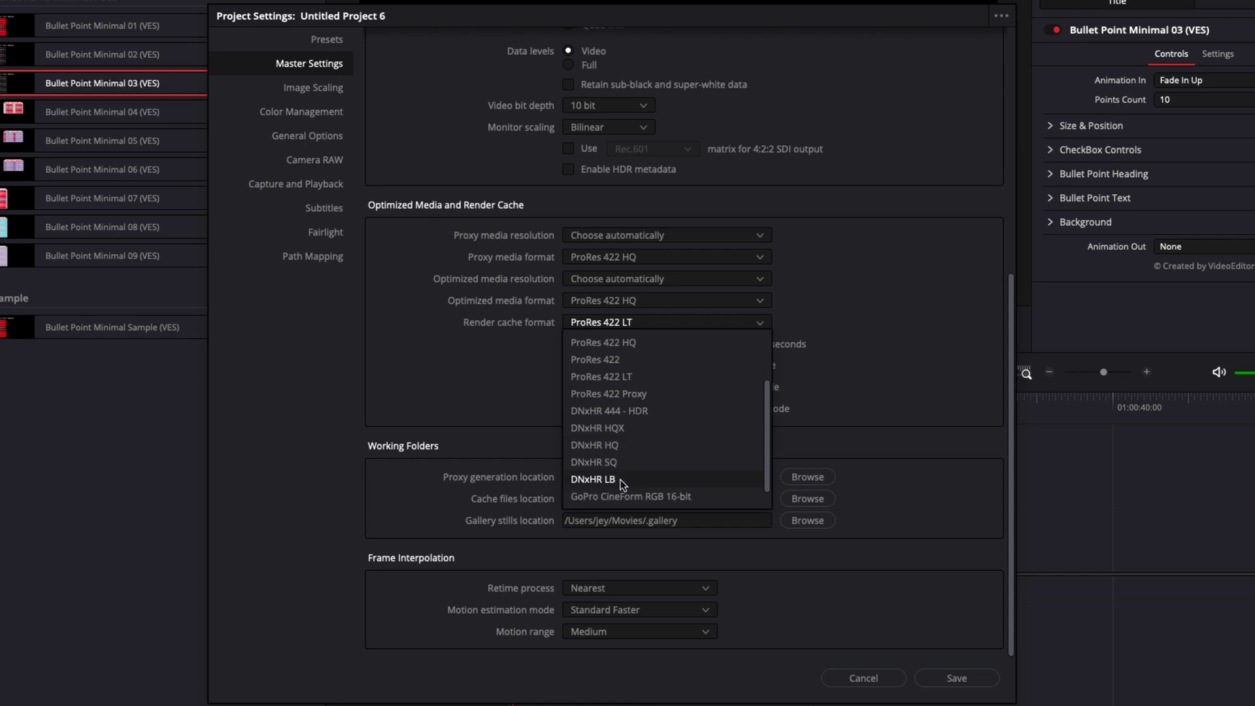
click(600, 376)
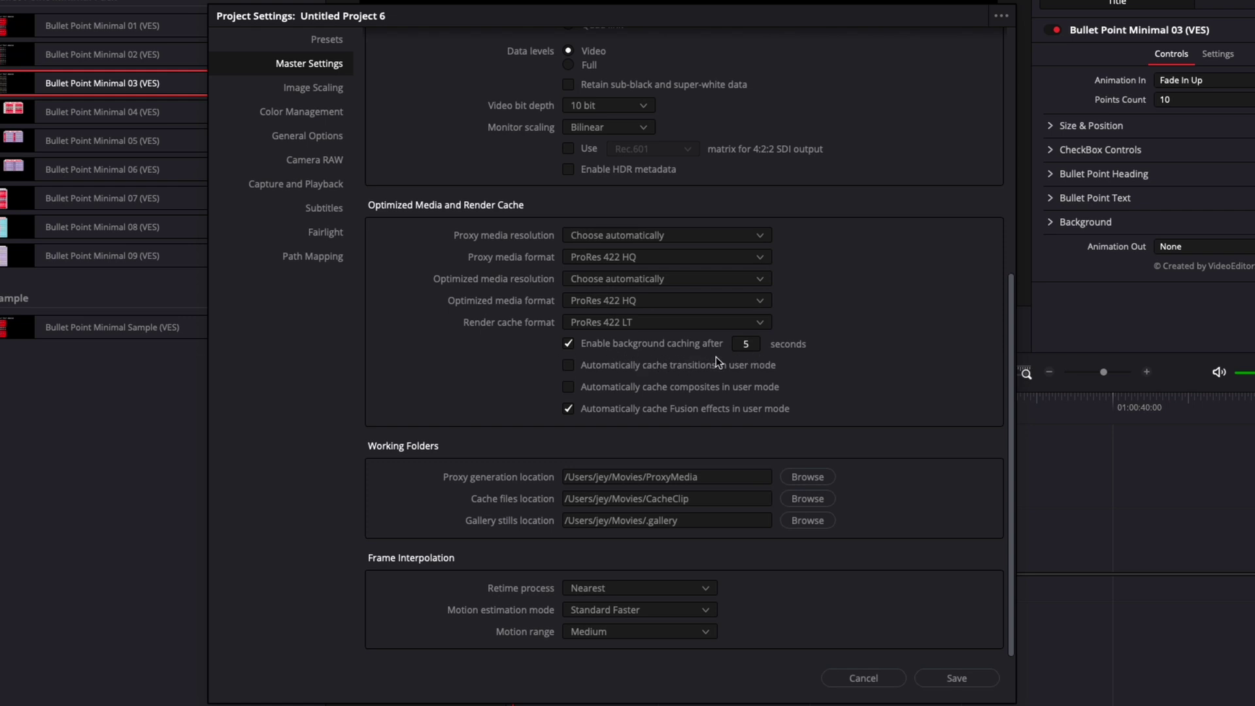
click(740, 351)
click(567, 367)
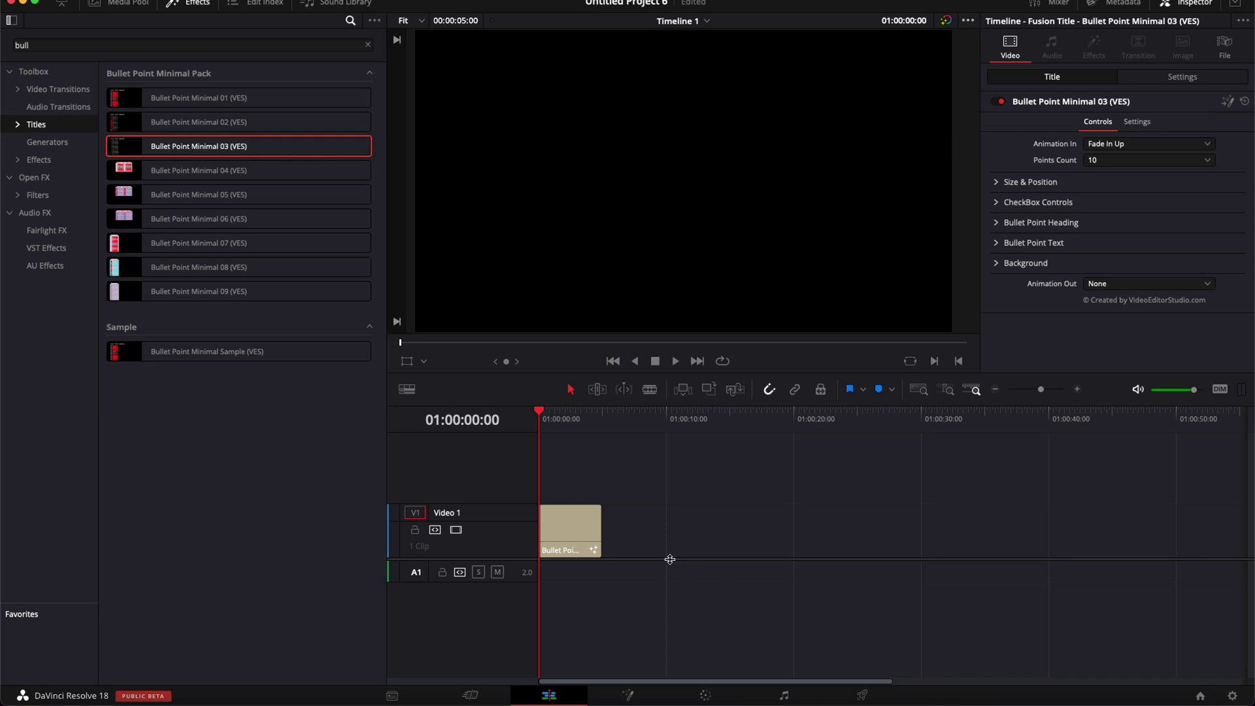
- Play Bullet Point Minimal 03 and stop it to gauge uncached playback
key(space)
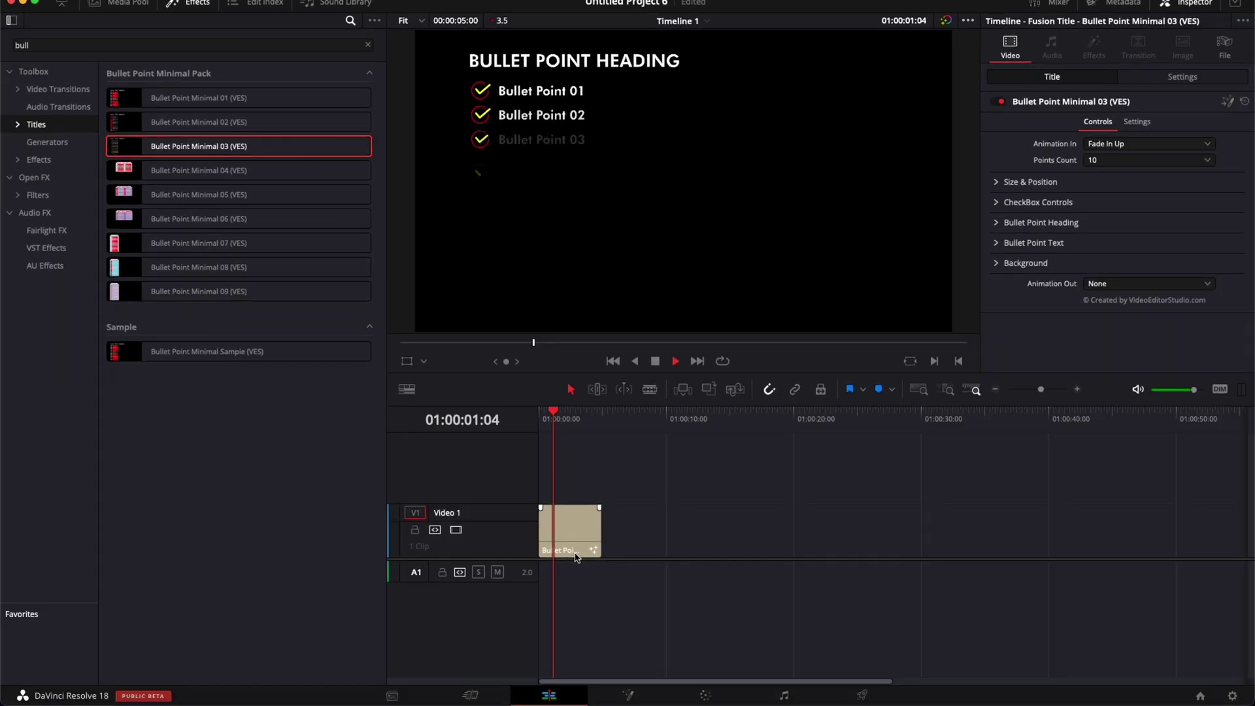
key(space)
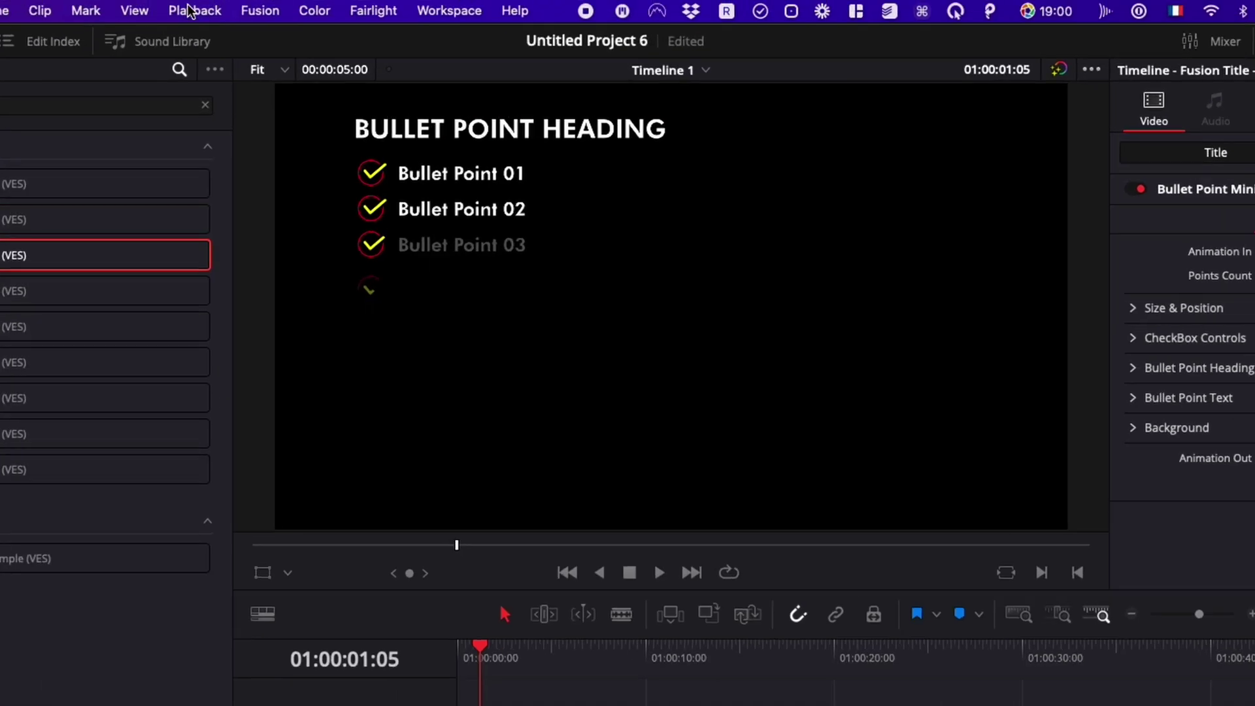
- Switch Playback > Render Cache to Smart and replay the bullet title from the timeline start
click(359, 0)
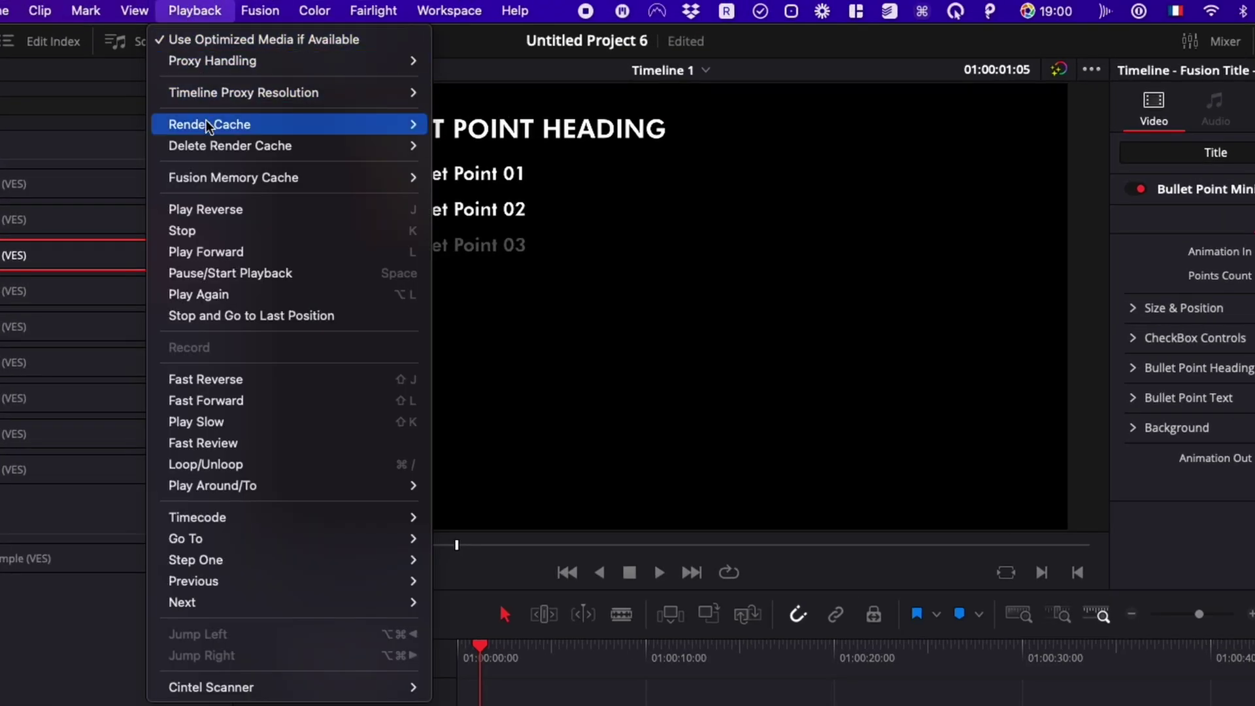
mouse_move(208, 125)
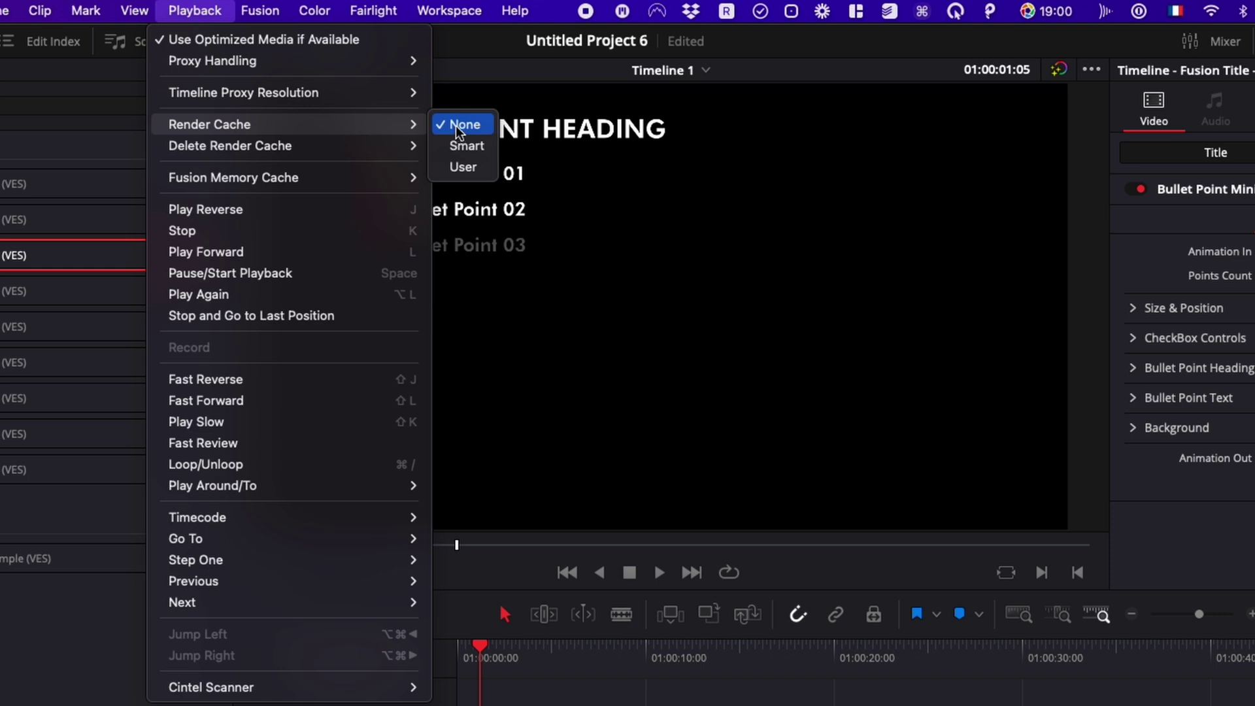
click(465, 145)
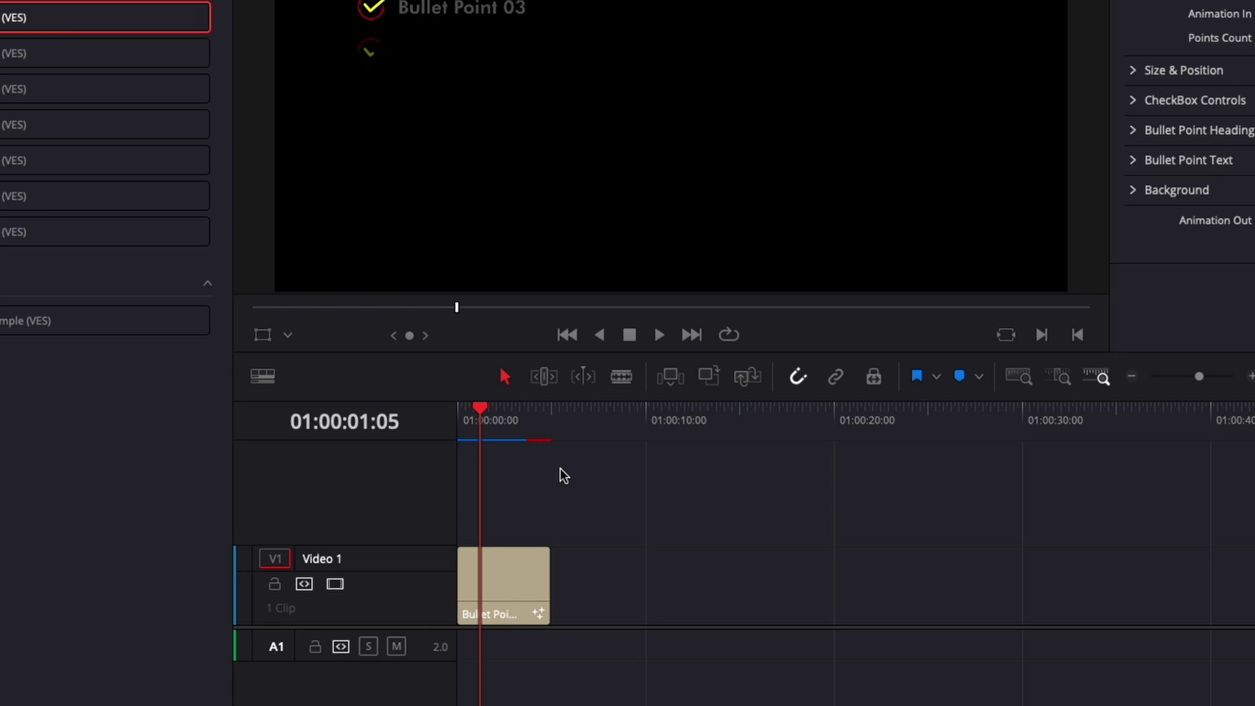
click(464, 417)
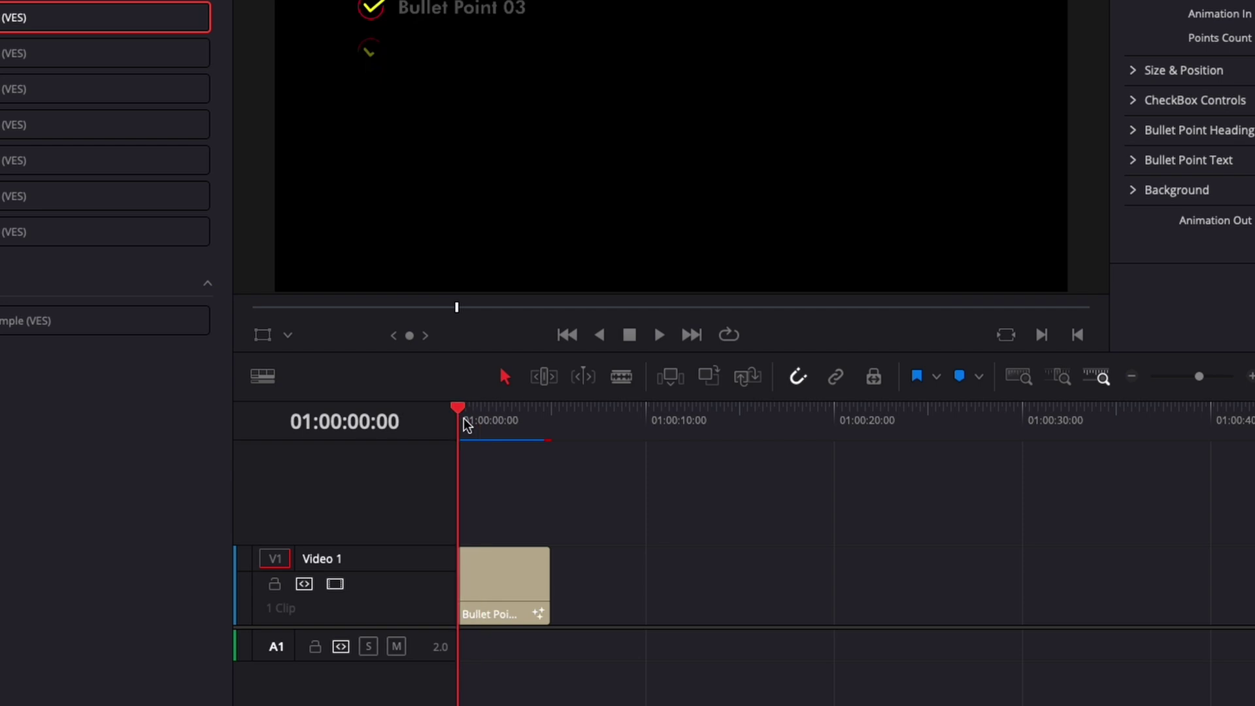
key(space)
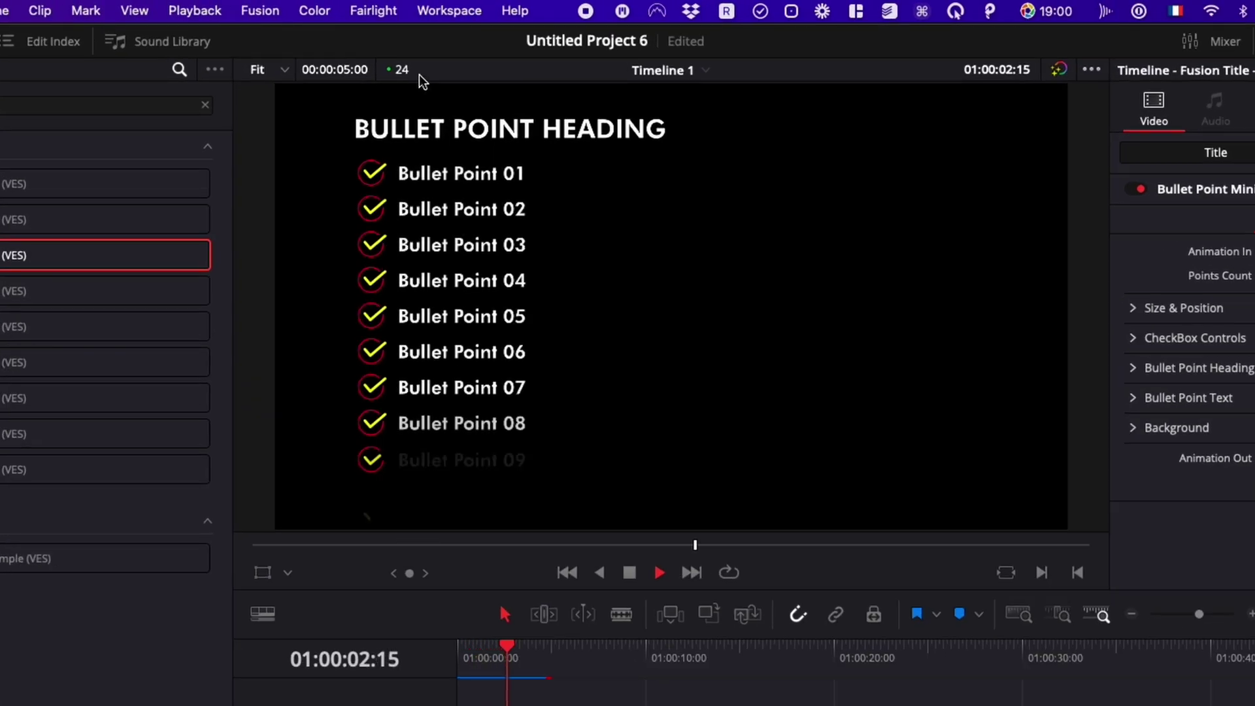
- Switch the render cache mode from Smart to User
click(195, 10)
mouse_move(392, 125)
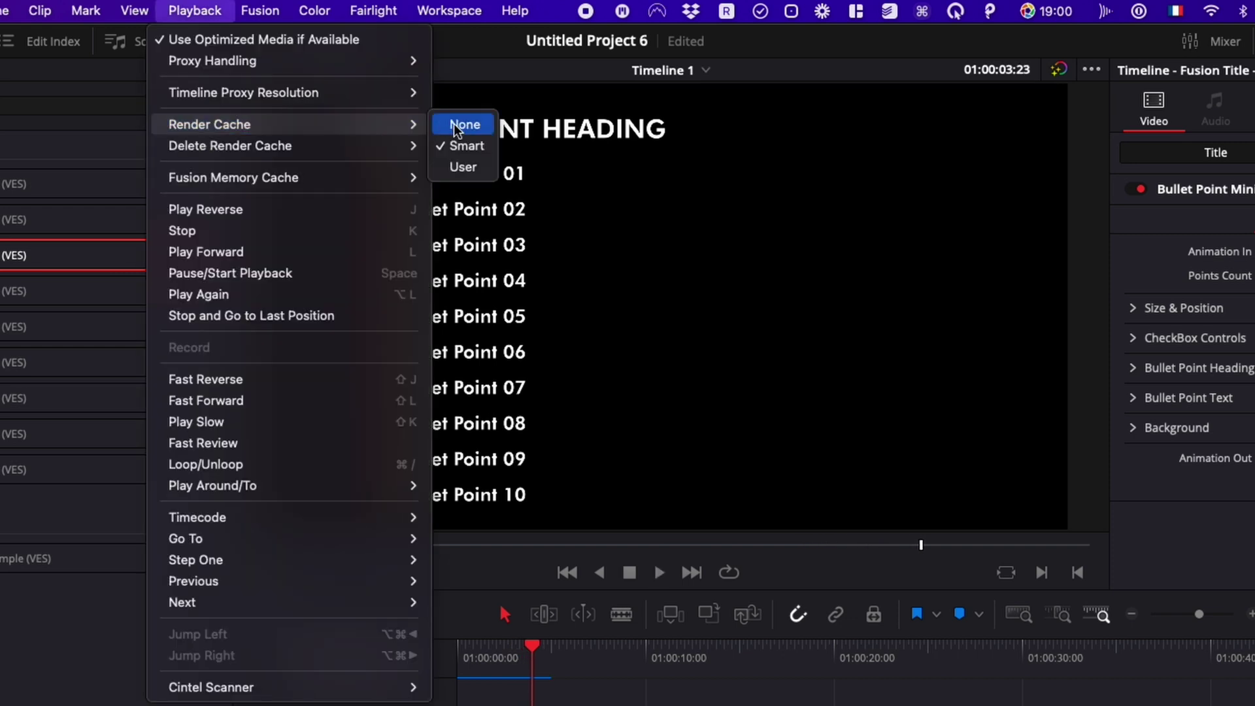
click(462, 167)
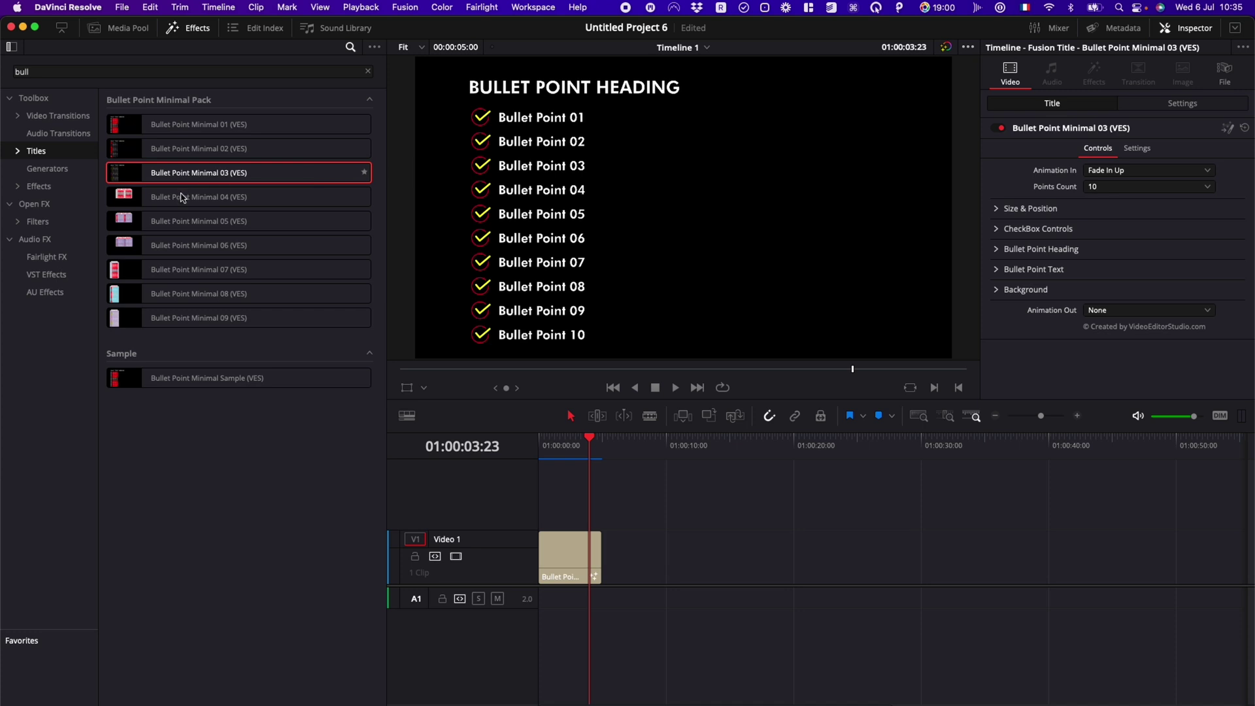
- Add Bullet Point Minimal 04 and another bullet title to Video 1, then play from 01:00:17:13
click(176, 197)
drag(176, 197, 699, 616)
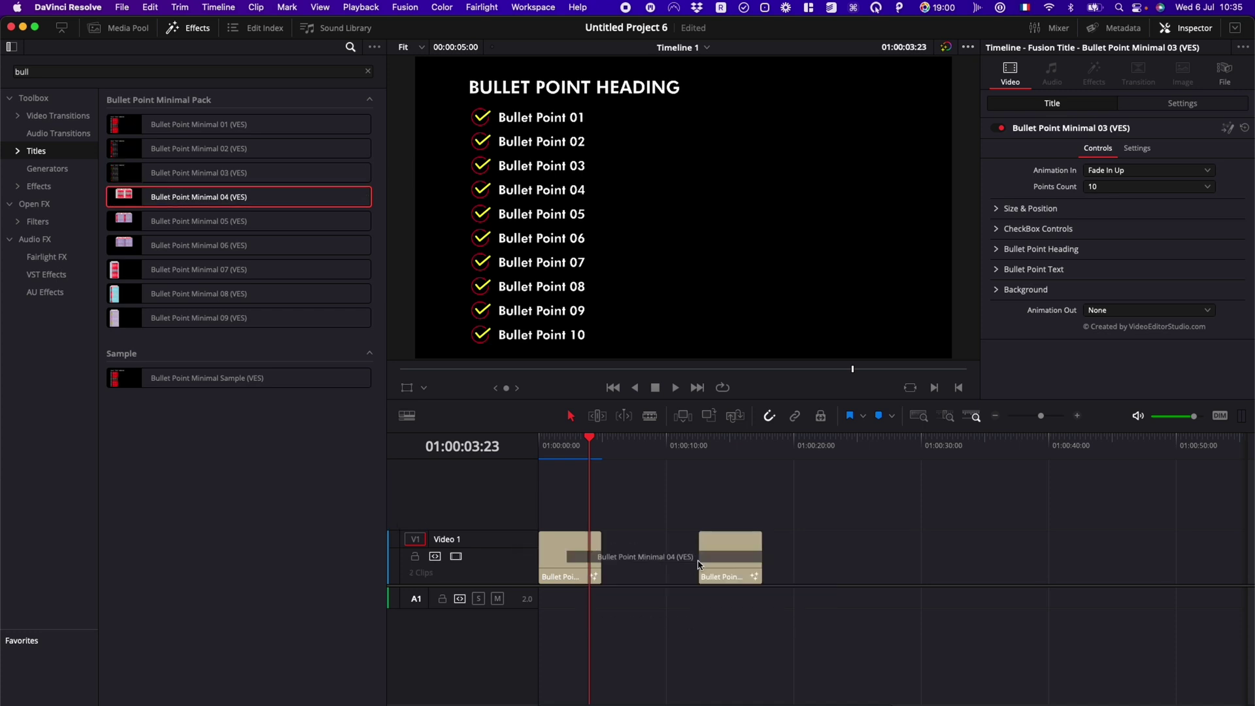
drag(698, 565, 660, 554)
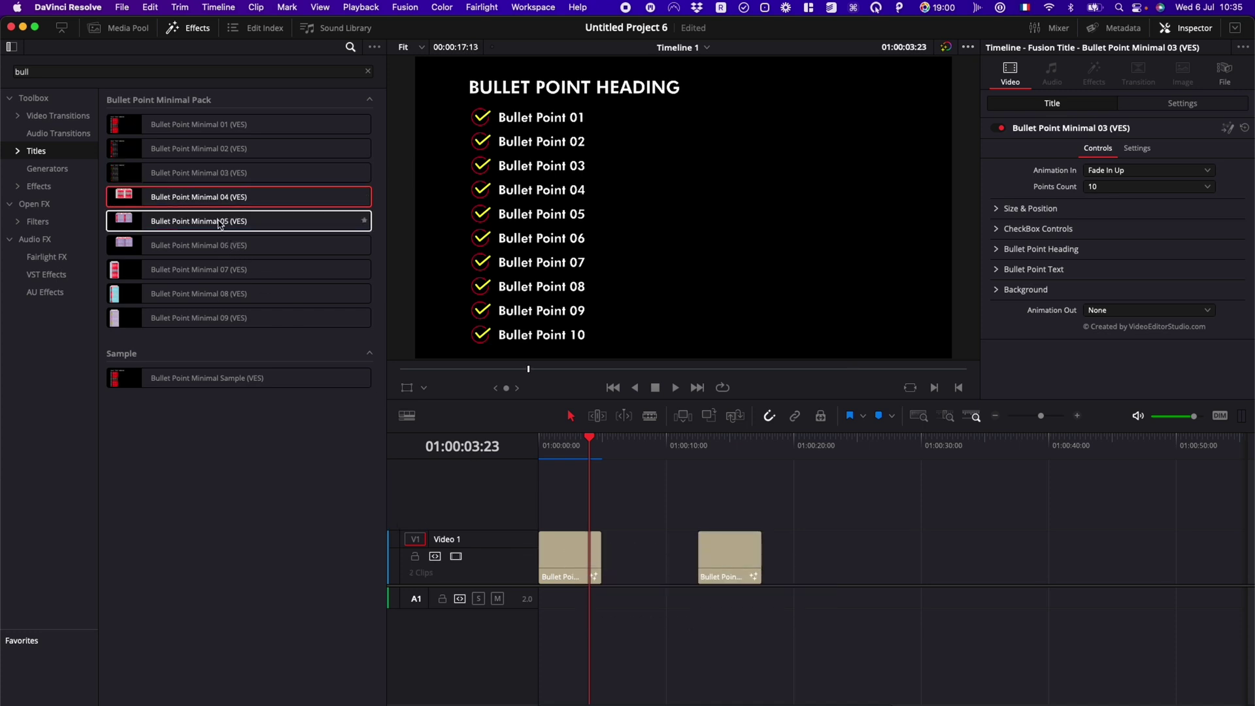
drag(219, 224, 771, 555)
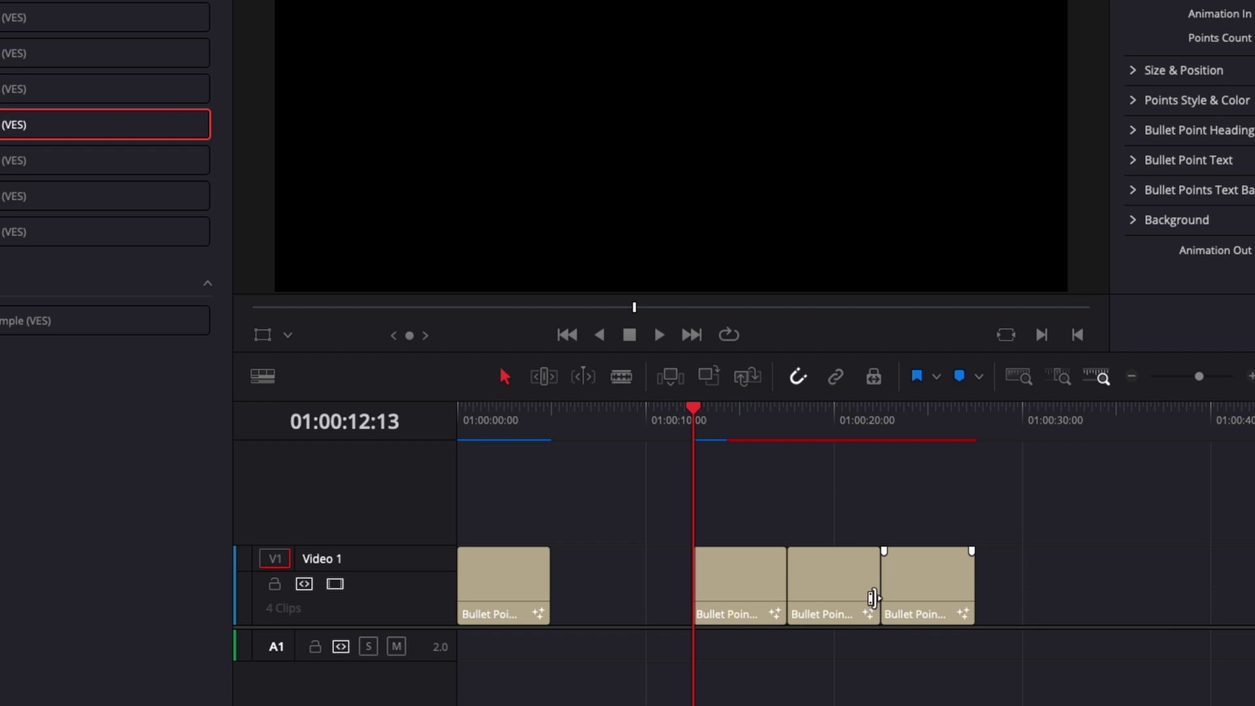
click(788, 425)
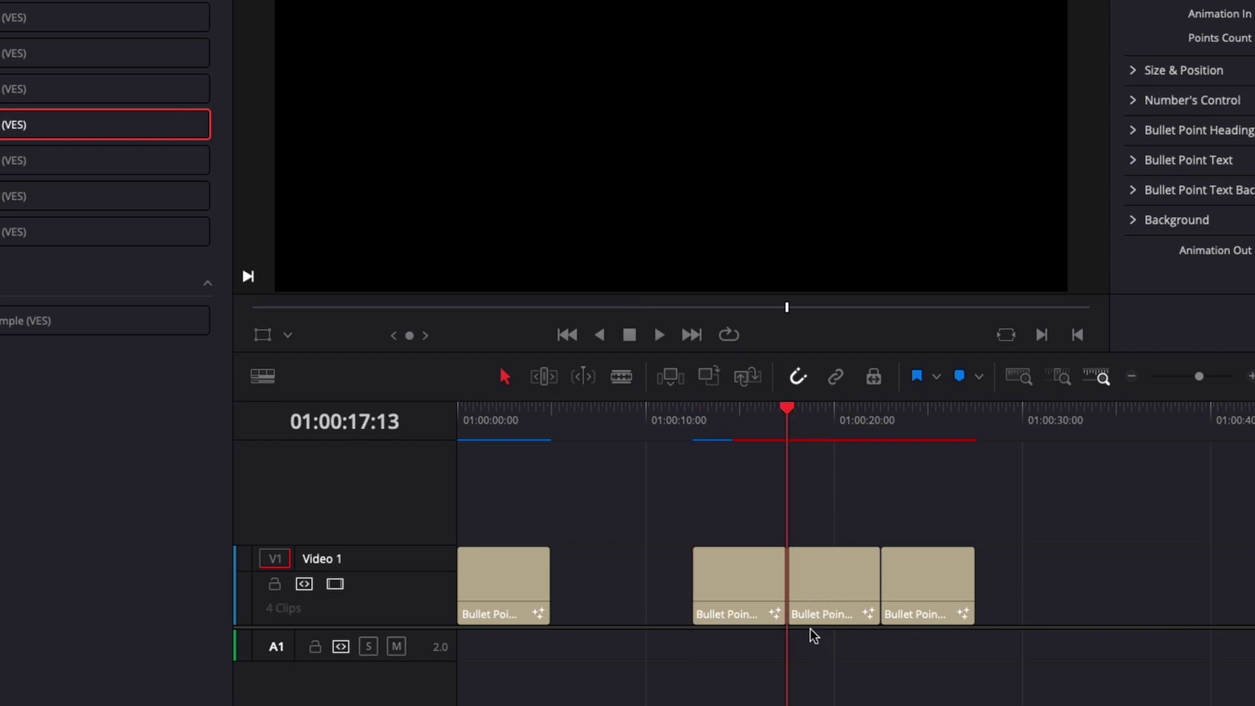
key(space)
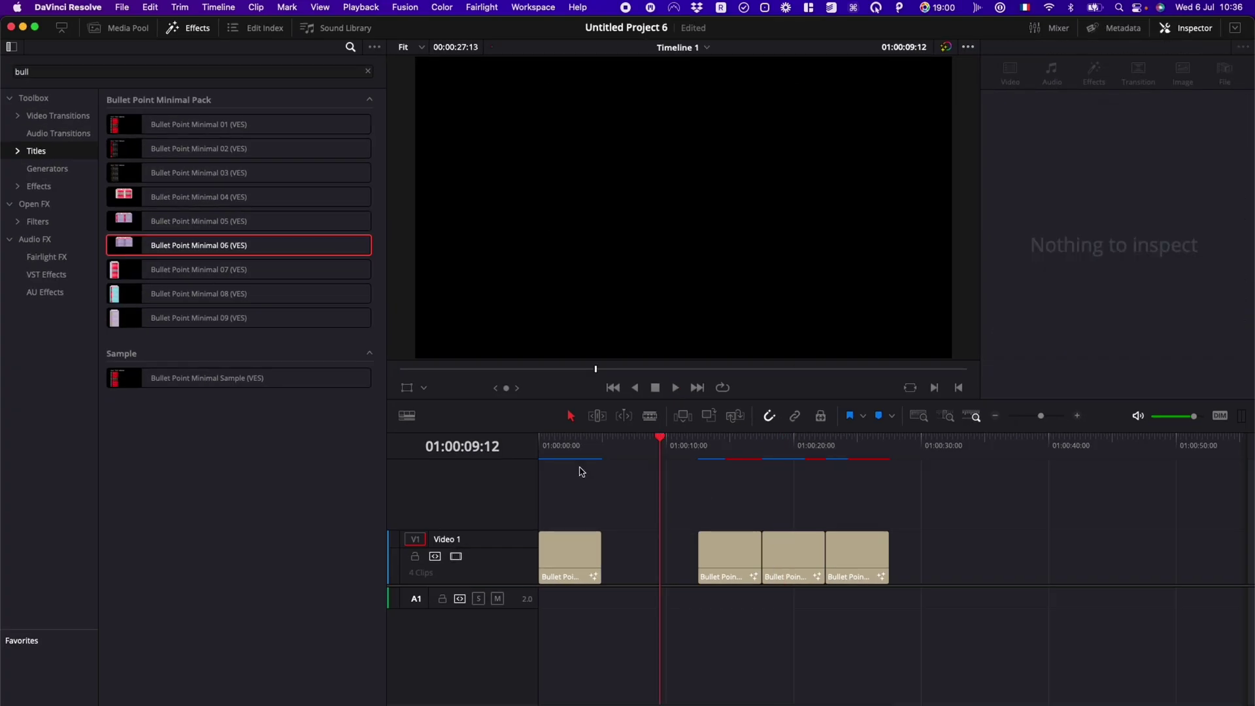
- Add Bullet Point Minimal 08 to Video 1 and preview it with Show All Video Frames off, then turn it back on
drag(150, 295, 1000, 556)
click(968, 47)
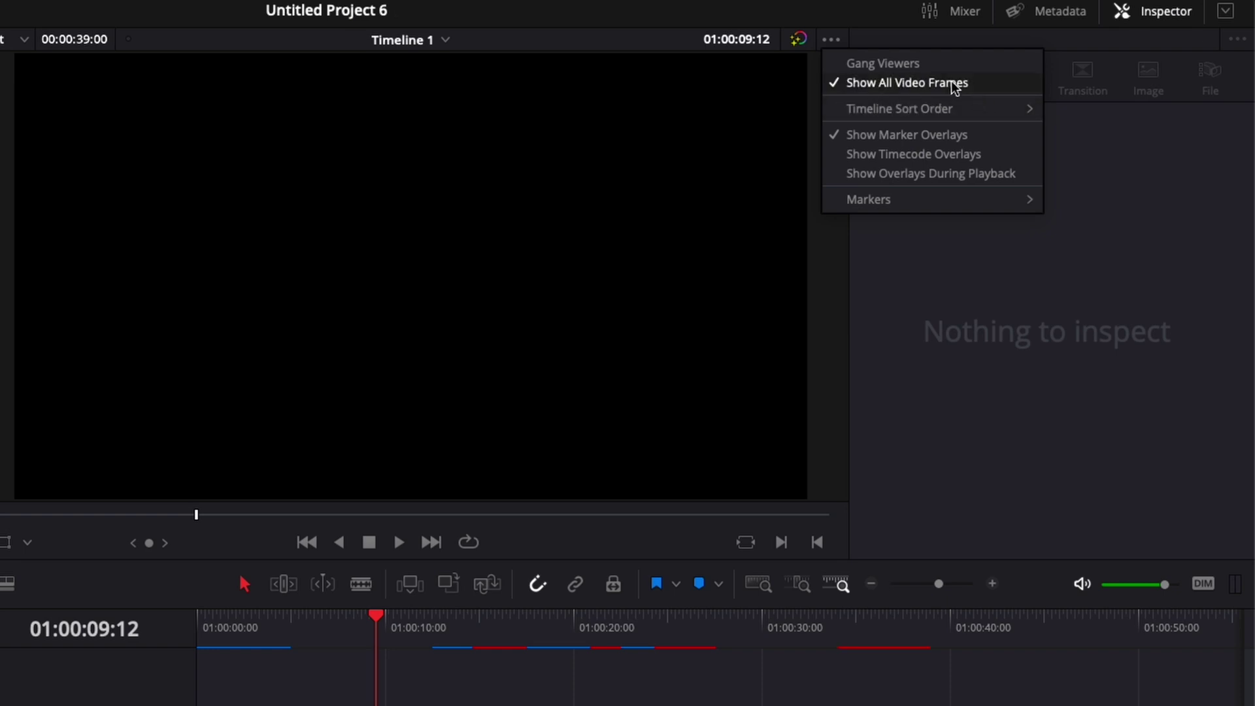
click(957, 90)
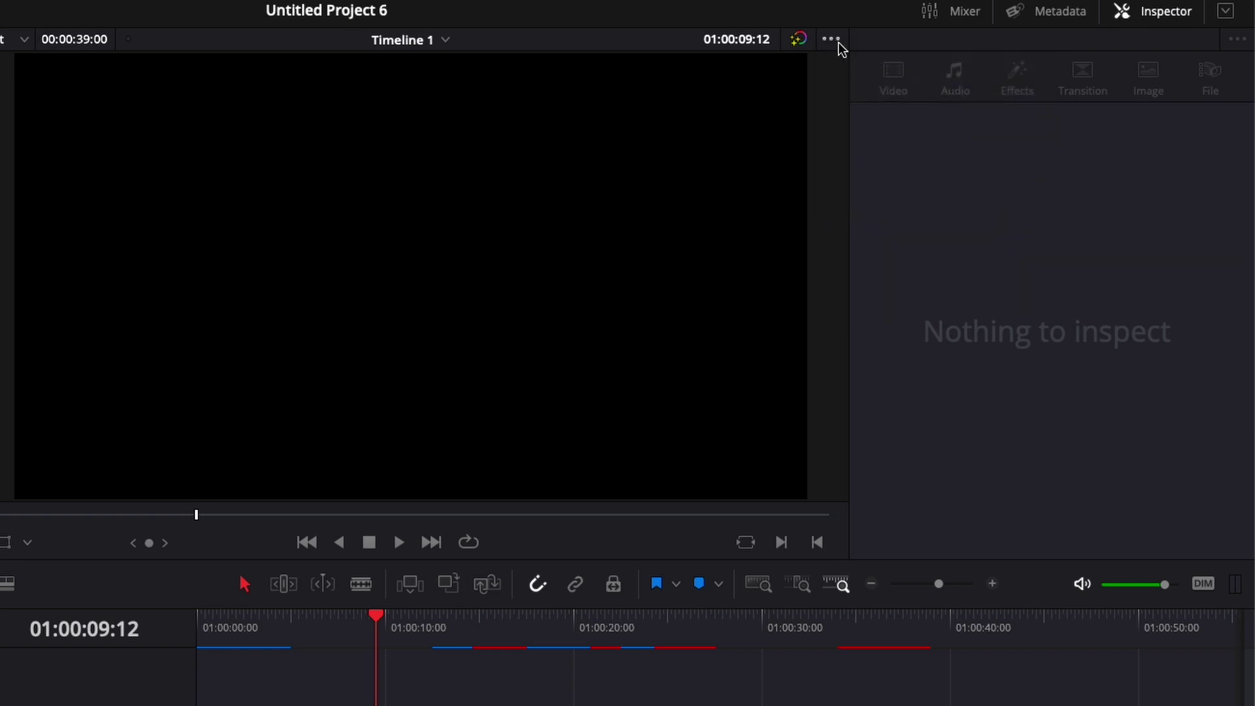
click(852, 631)
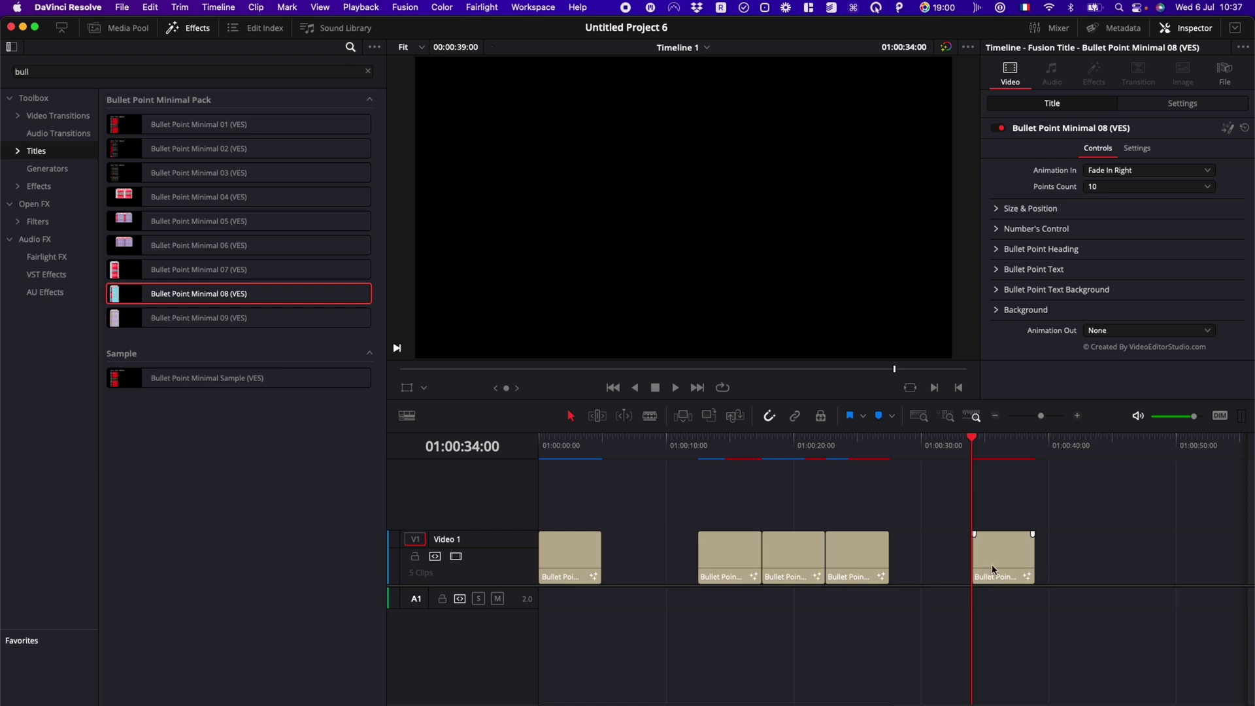
key(space)
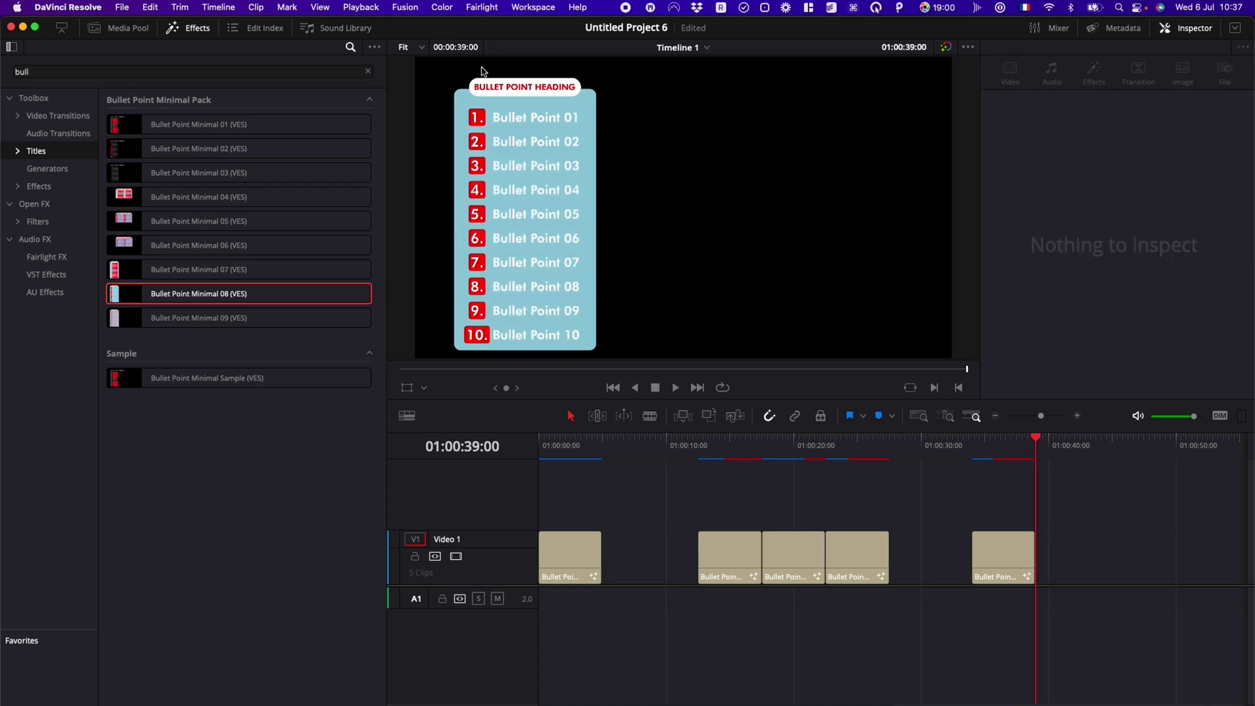
click(970, 49)
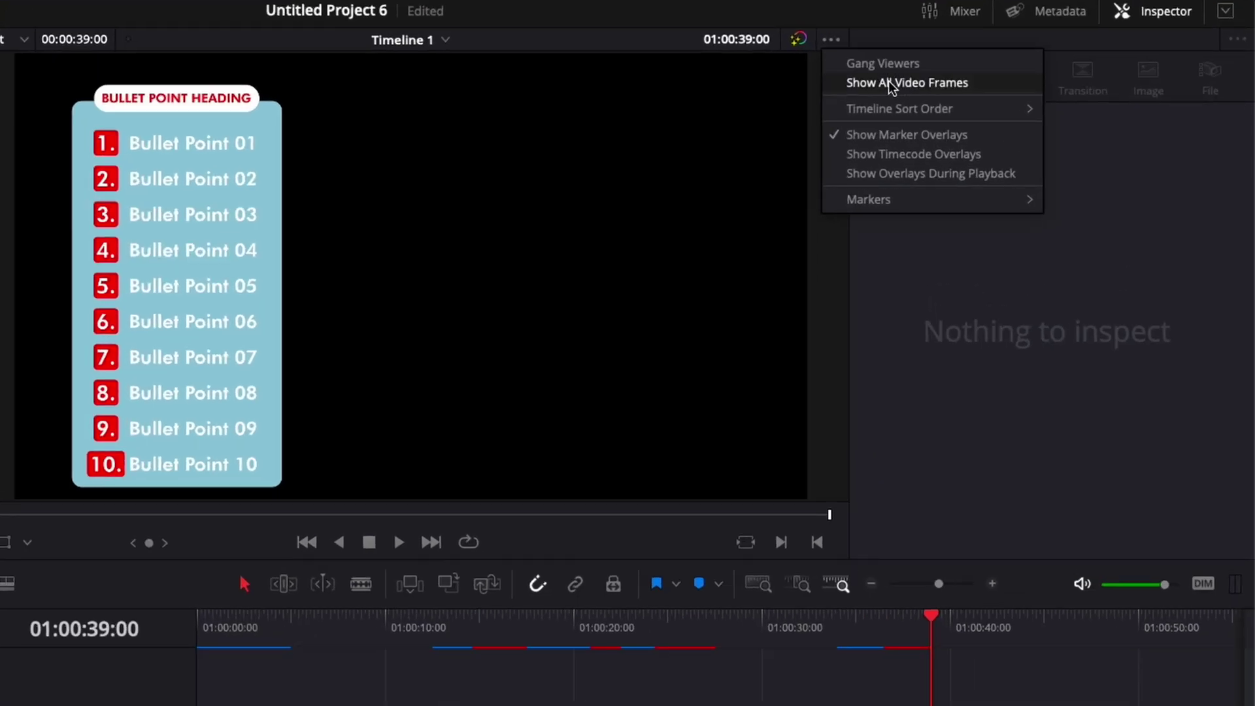
click(885, 87)
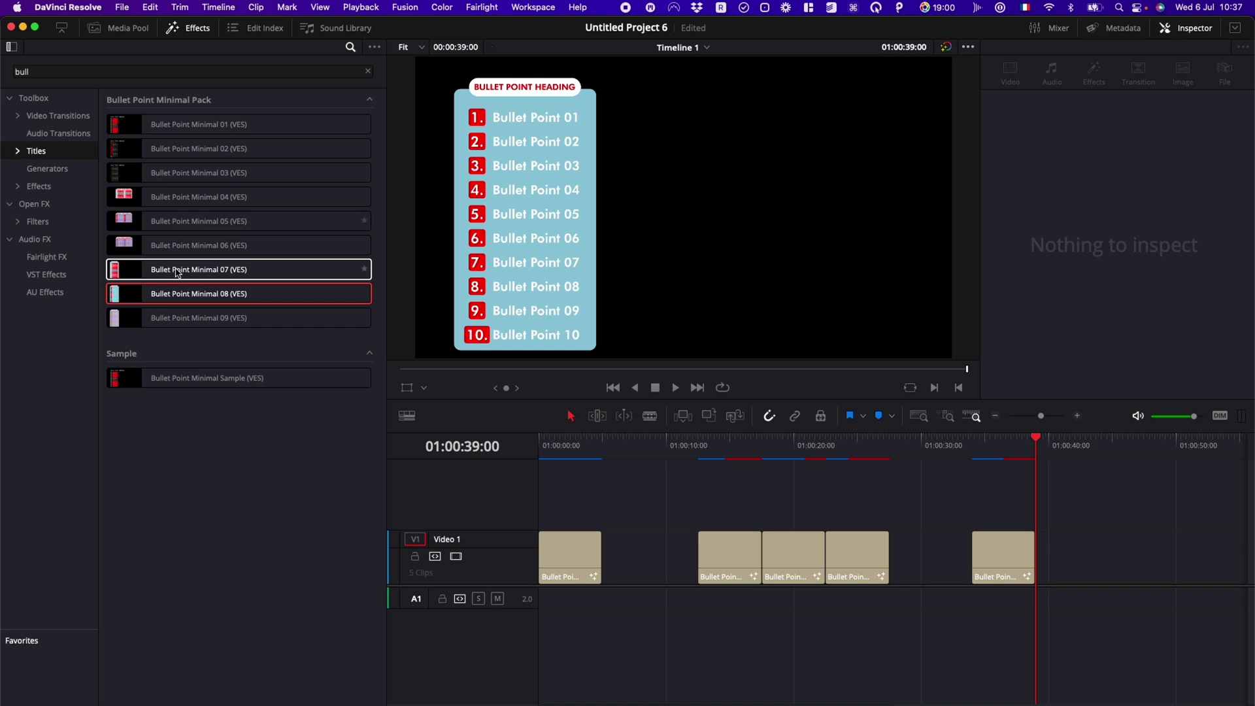
- Add Bullet Point Minimal 07 to the end of Video 1 and play it from its start
drag(177, 272, 1111, 555)
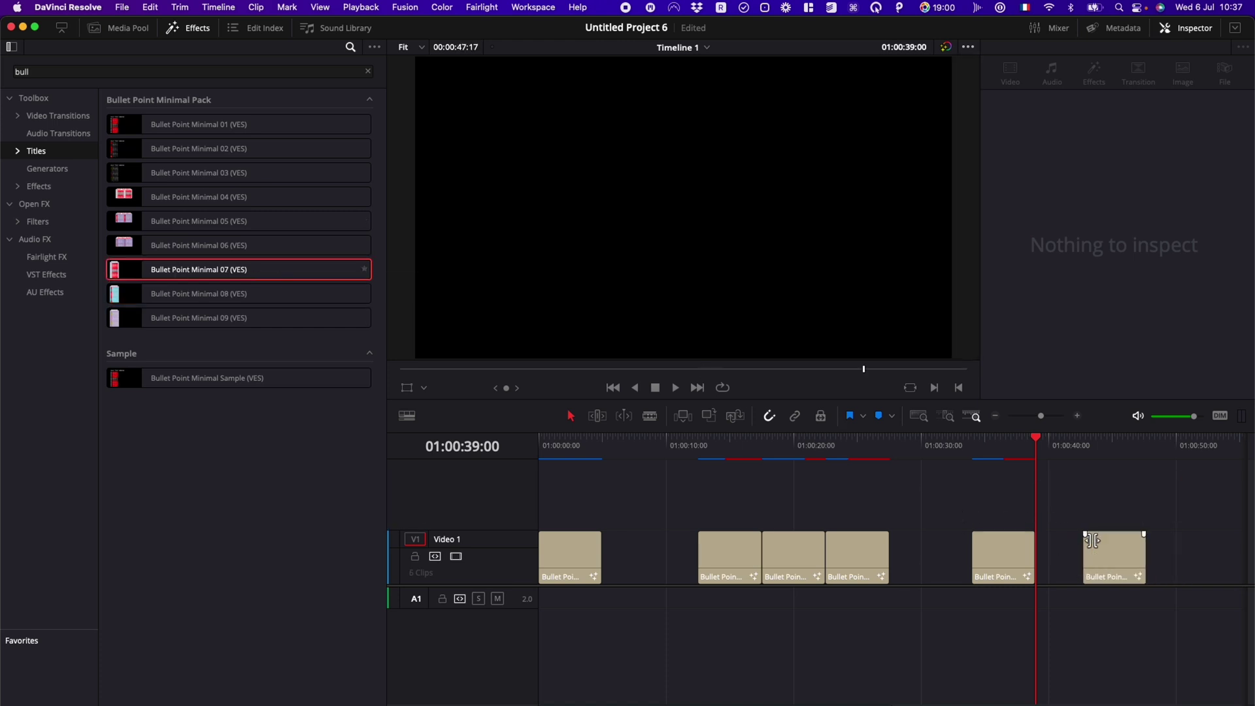
click(1085, 450)
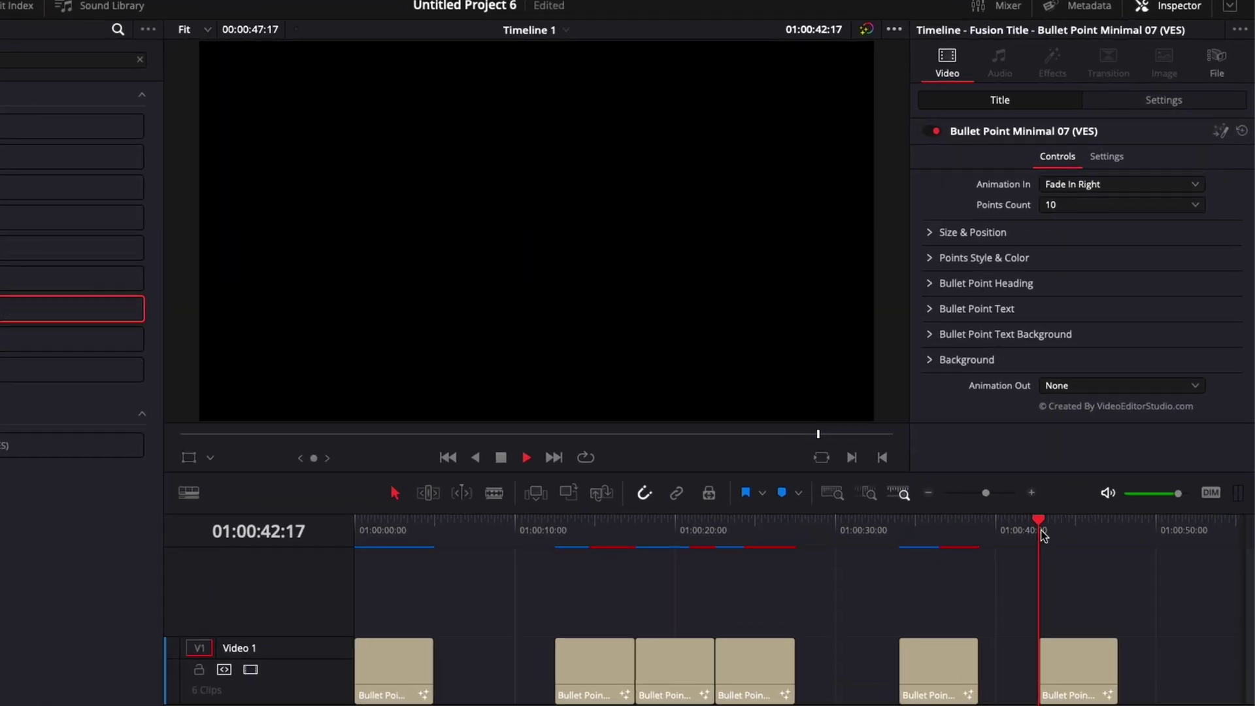
key(space)
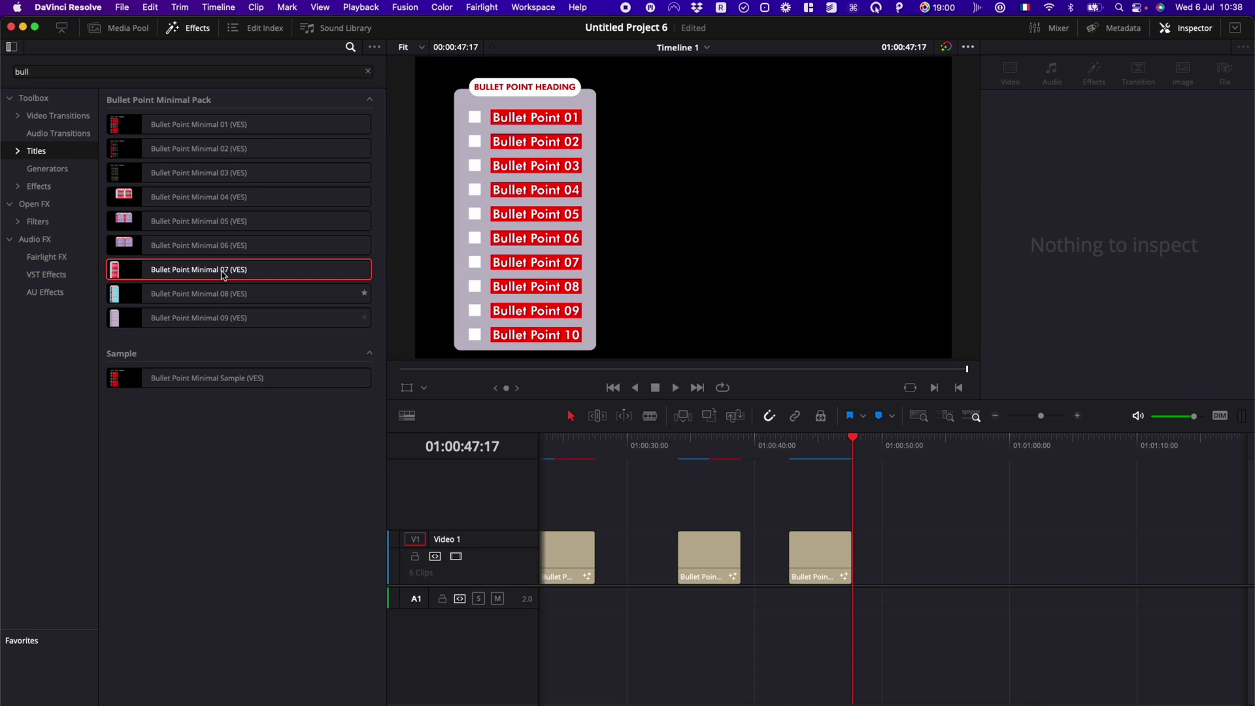
- Add another bullet title to Video 1, set its Render Cache Fusion Output to On, then select Bullet Point Minimal 07
drag(162, 198, 933, 555)
click(933, 554)
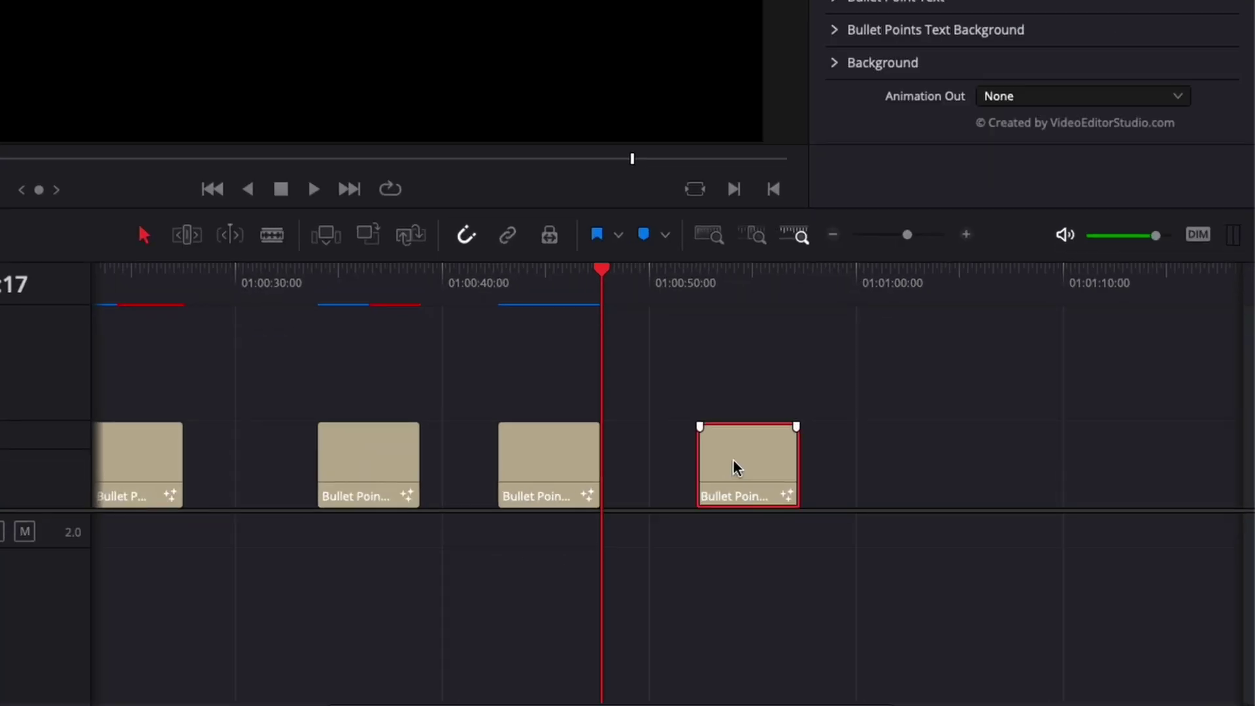
right_click(734, 461)
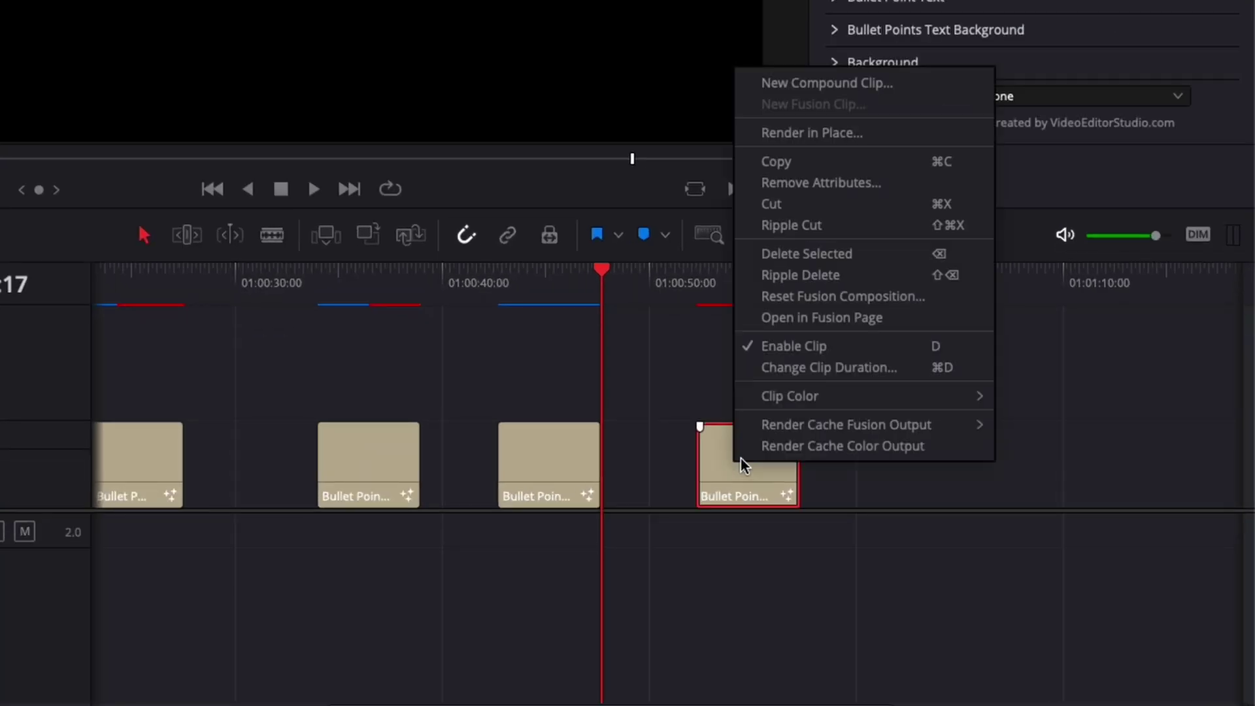
mouse_move(792, 430)
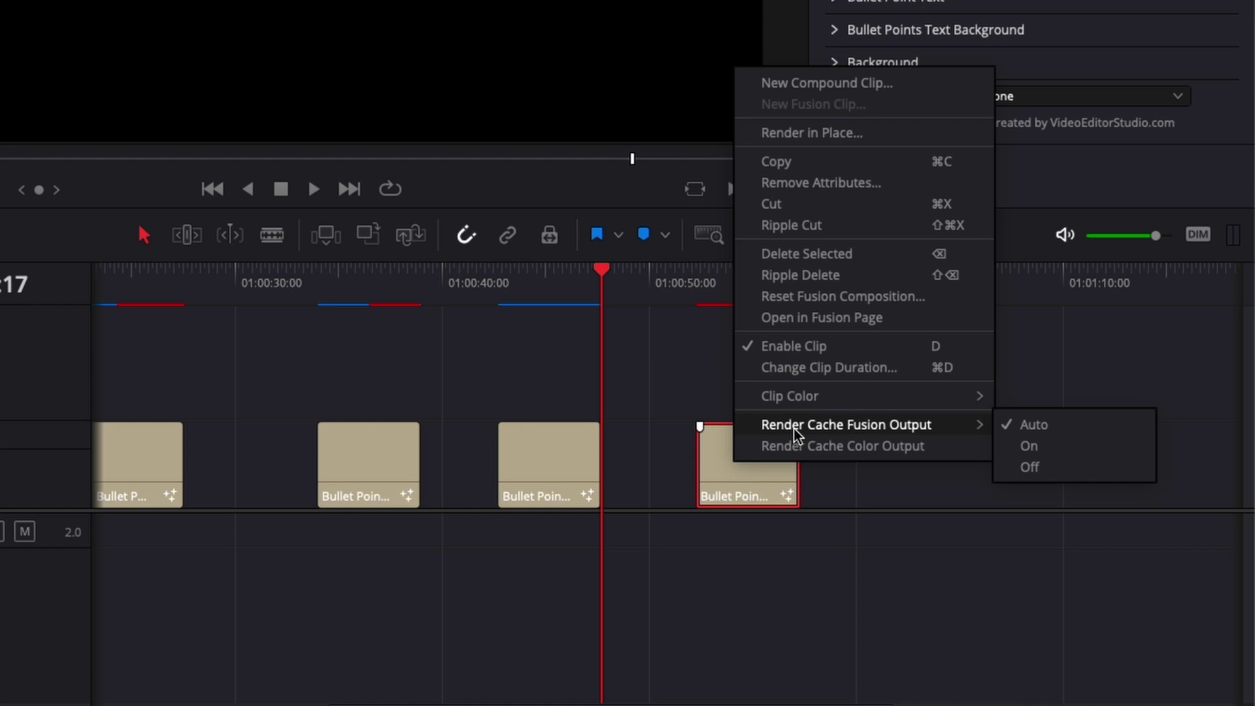
click(1028, 447)
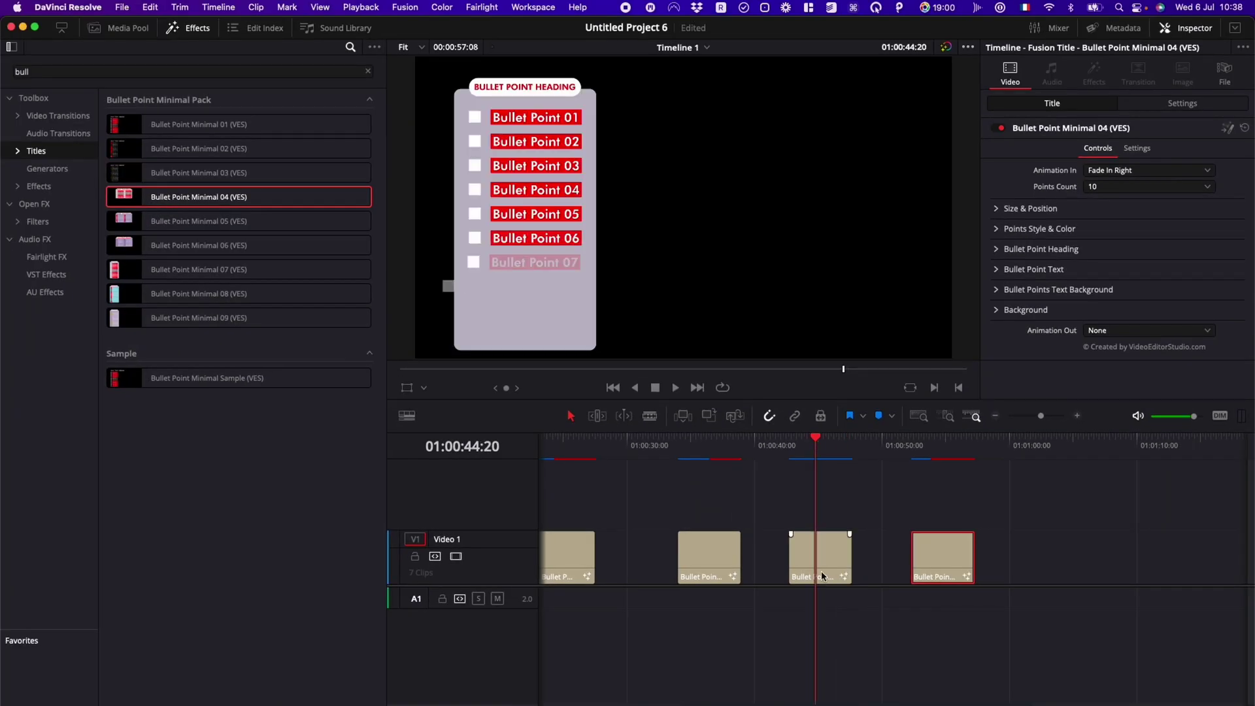
click(819, 569)
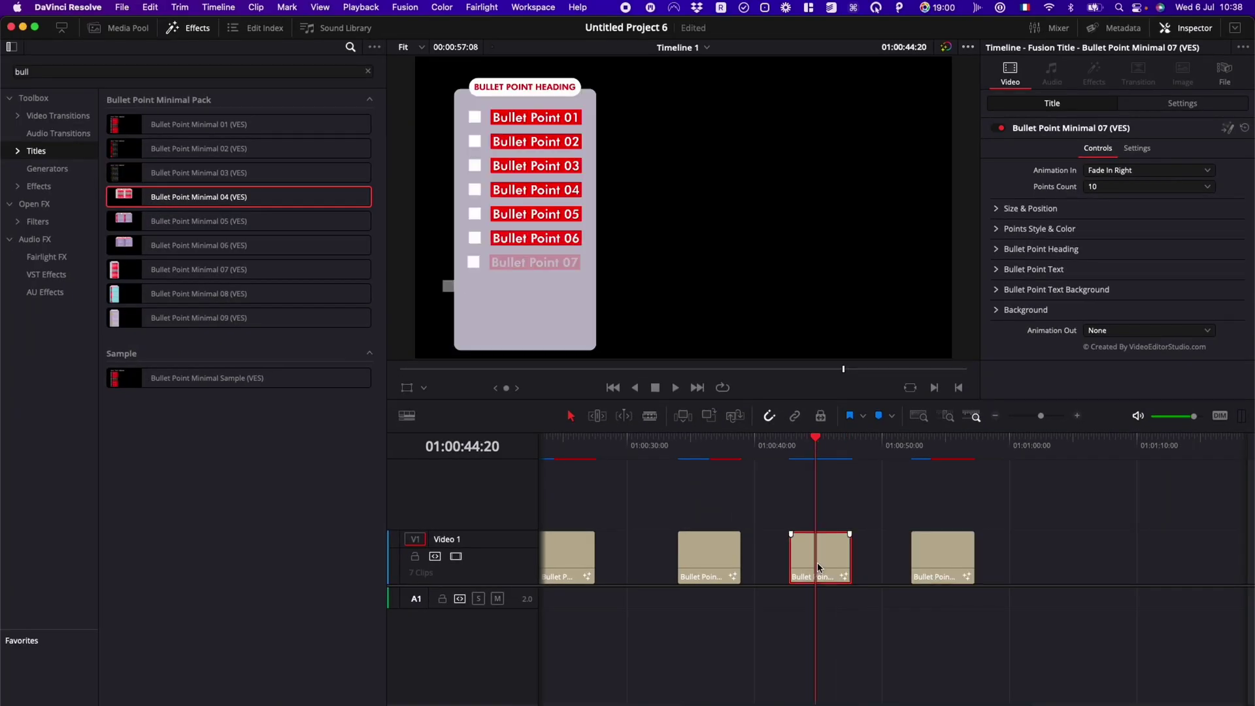
- Shrink the Bullet Point Minimal 07 title to Size 0.67, then play the titles back from the start
click(997, 208)
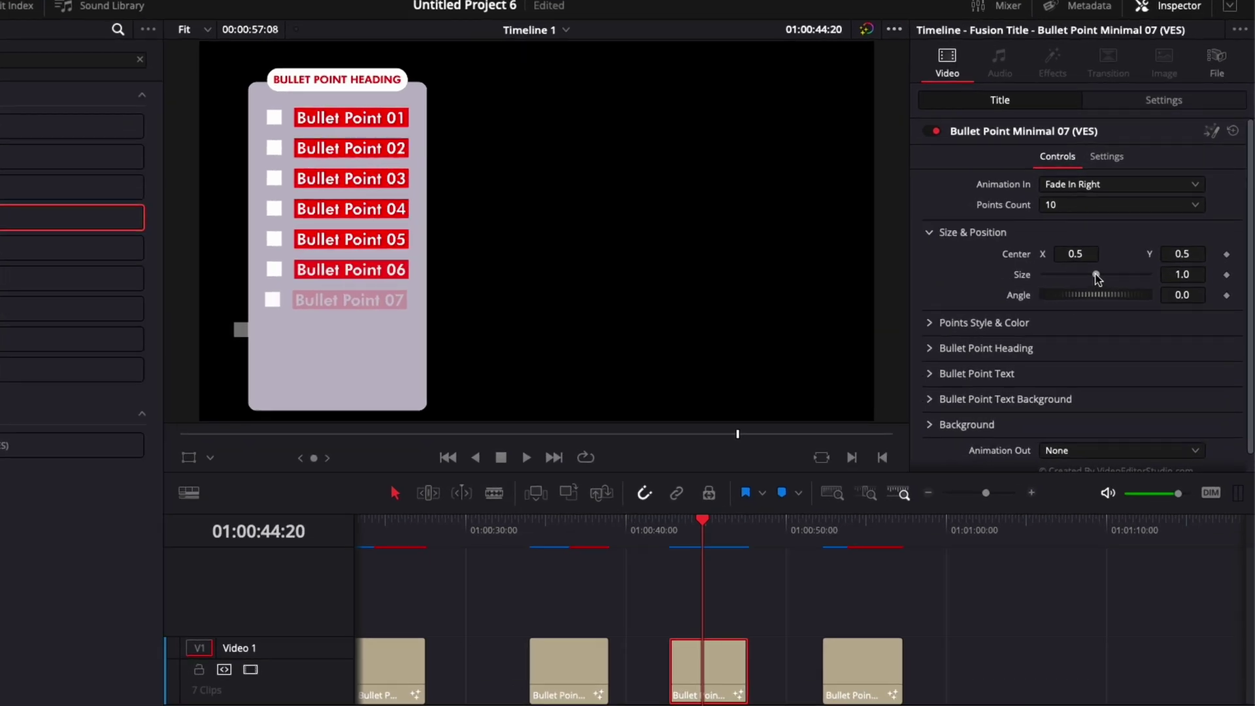
drag(1128, 243, 1114, 243)
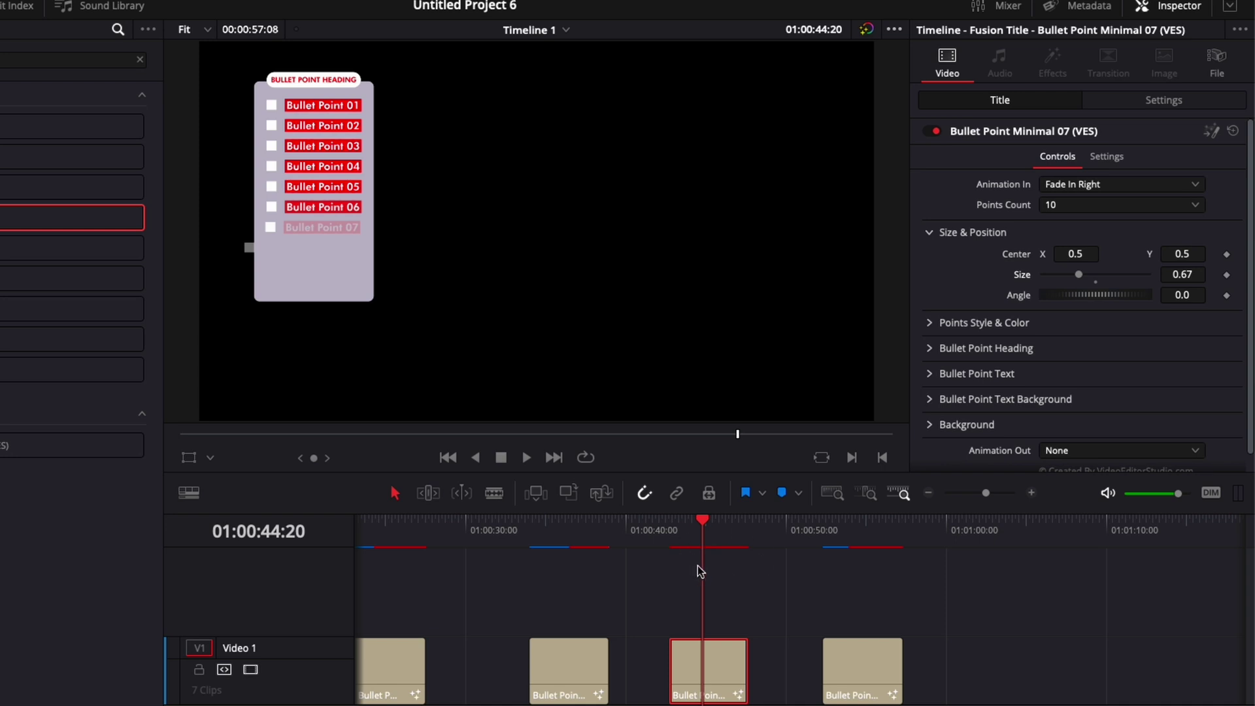
click(670, 531)
key(space)
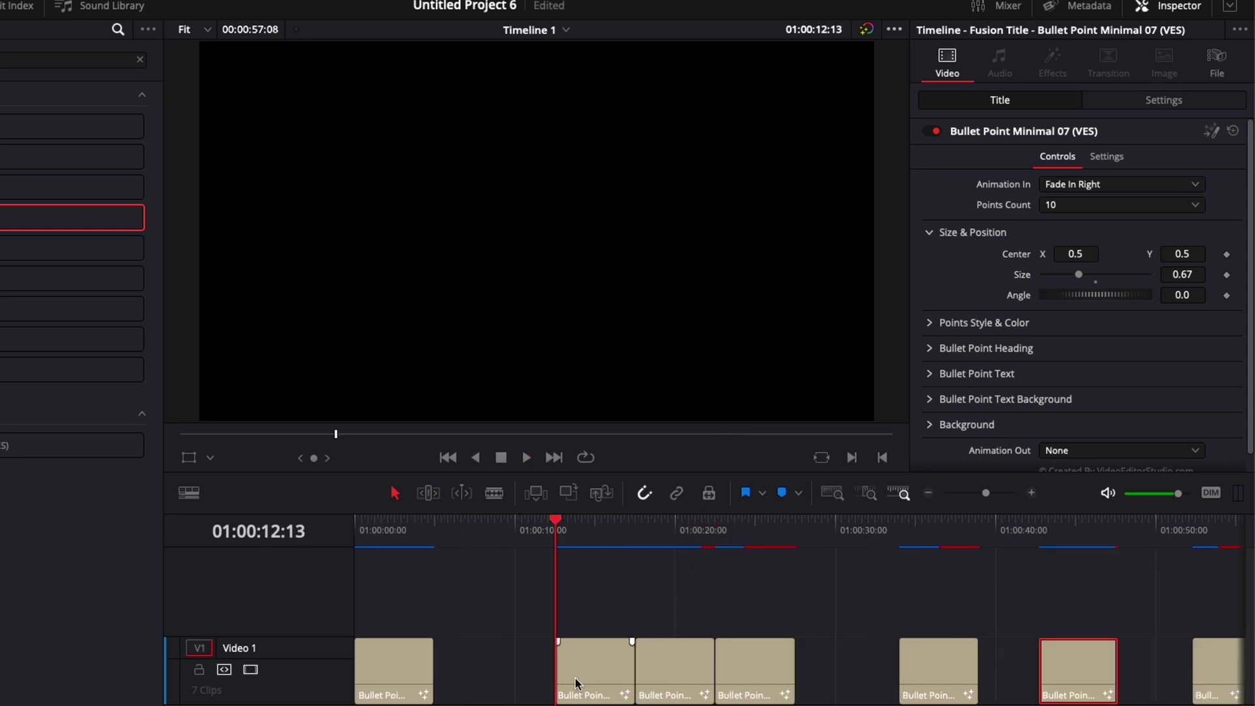
key(space)
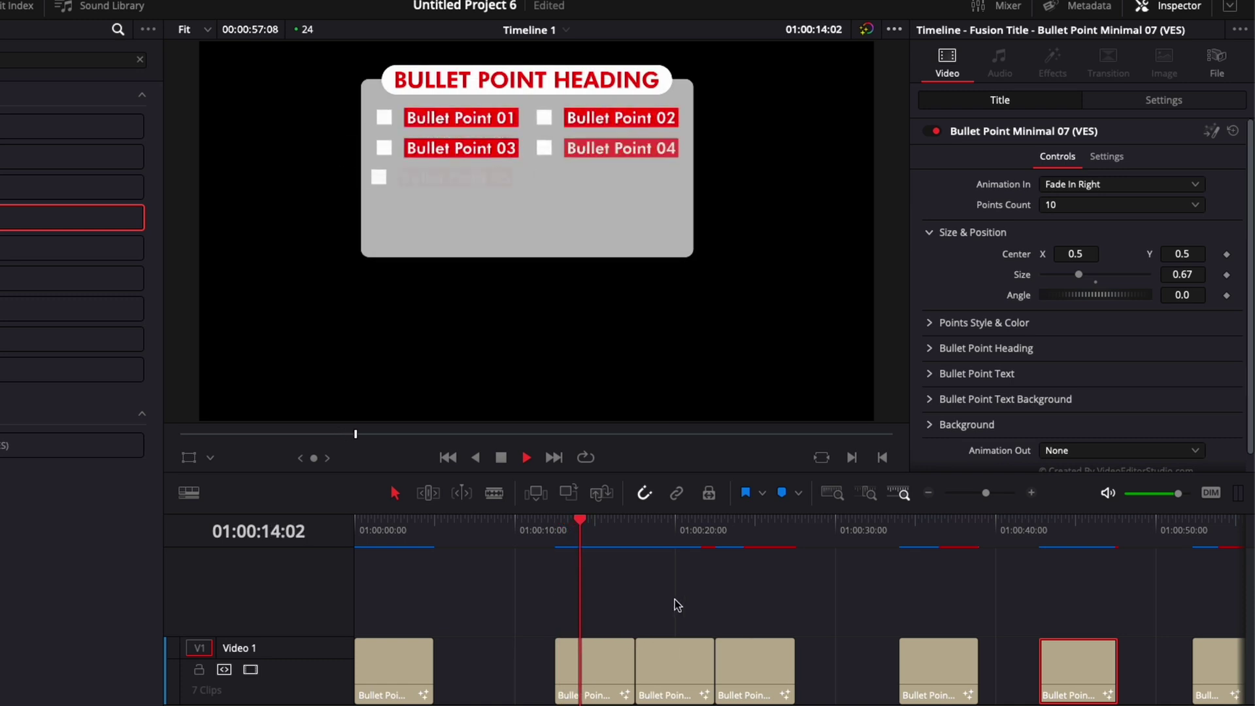
key(space)
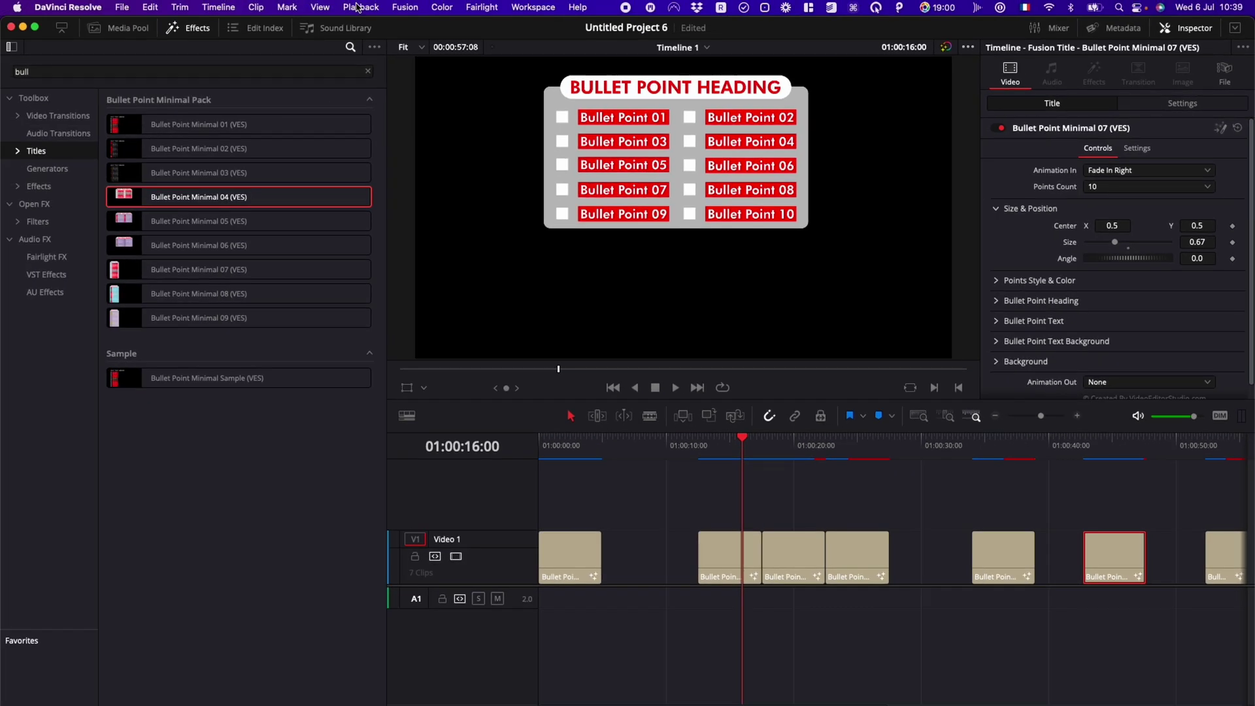
- Marquee-select the three adjacent title clips and bring up the Playback > Delete Render Cache options
click(359, 7)
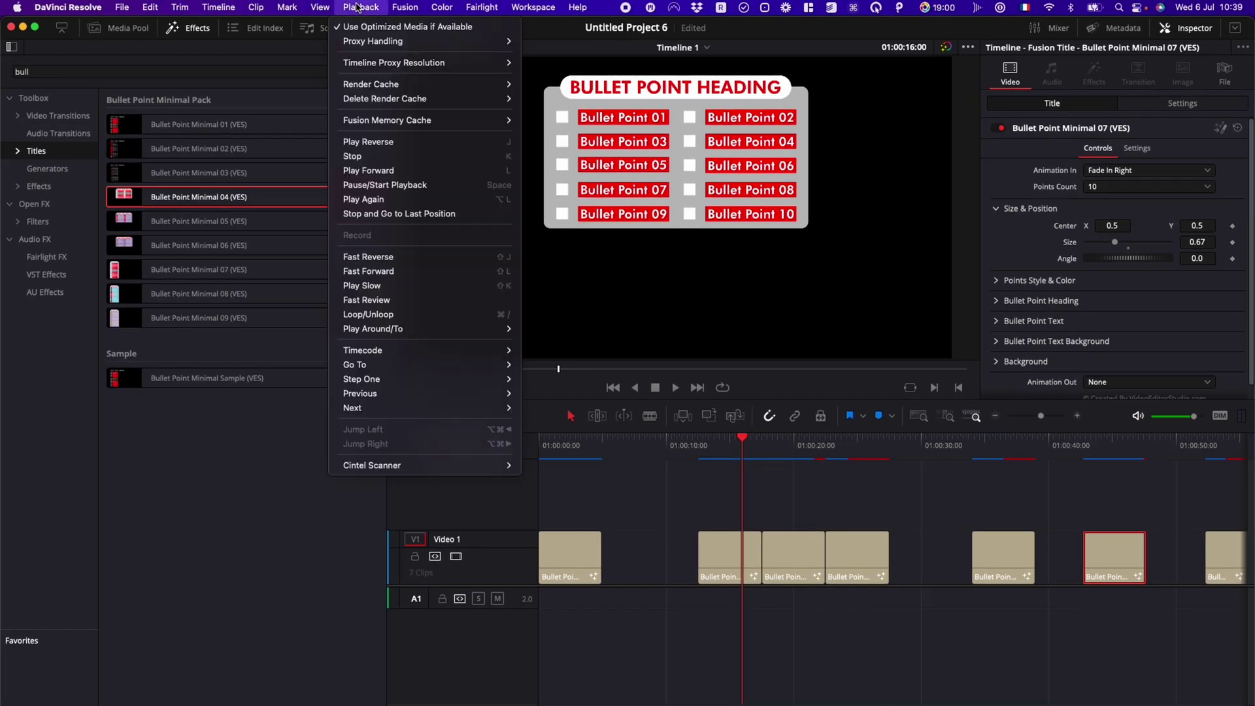
mouse_move(379, 102)
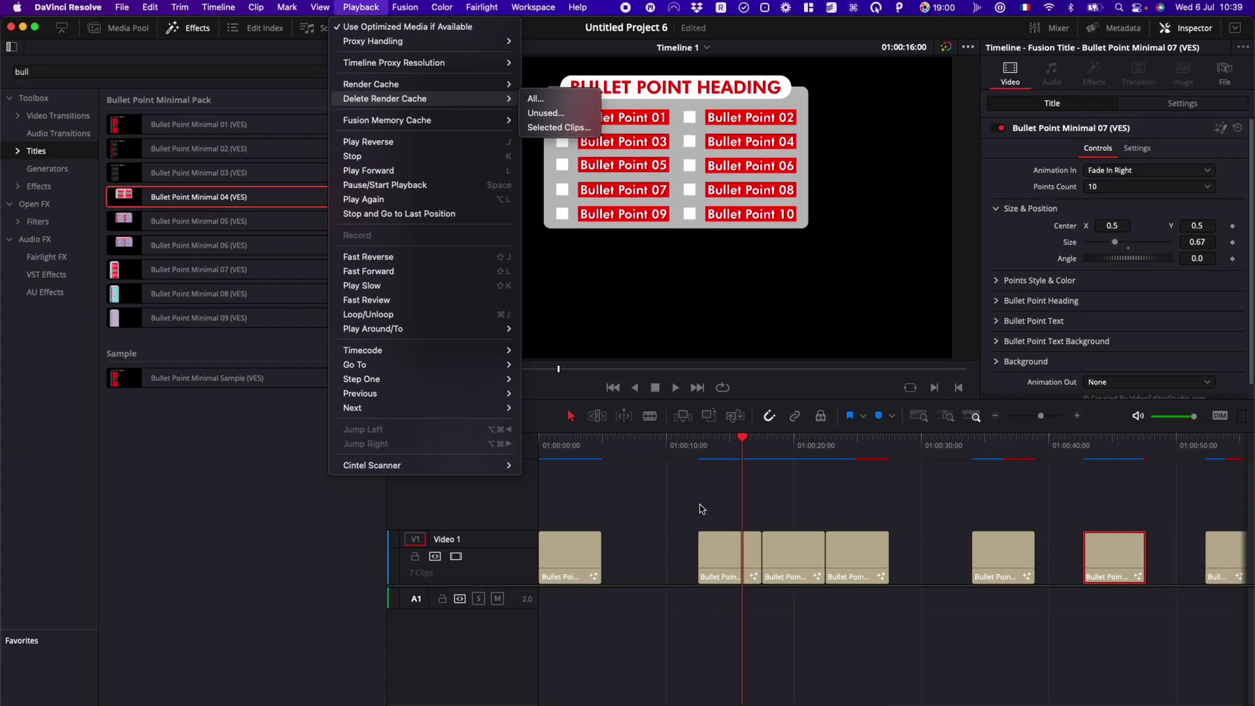
click(506, 189)
drag(697, 502, 853, 597)
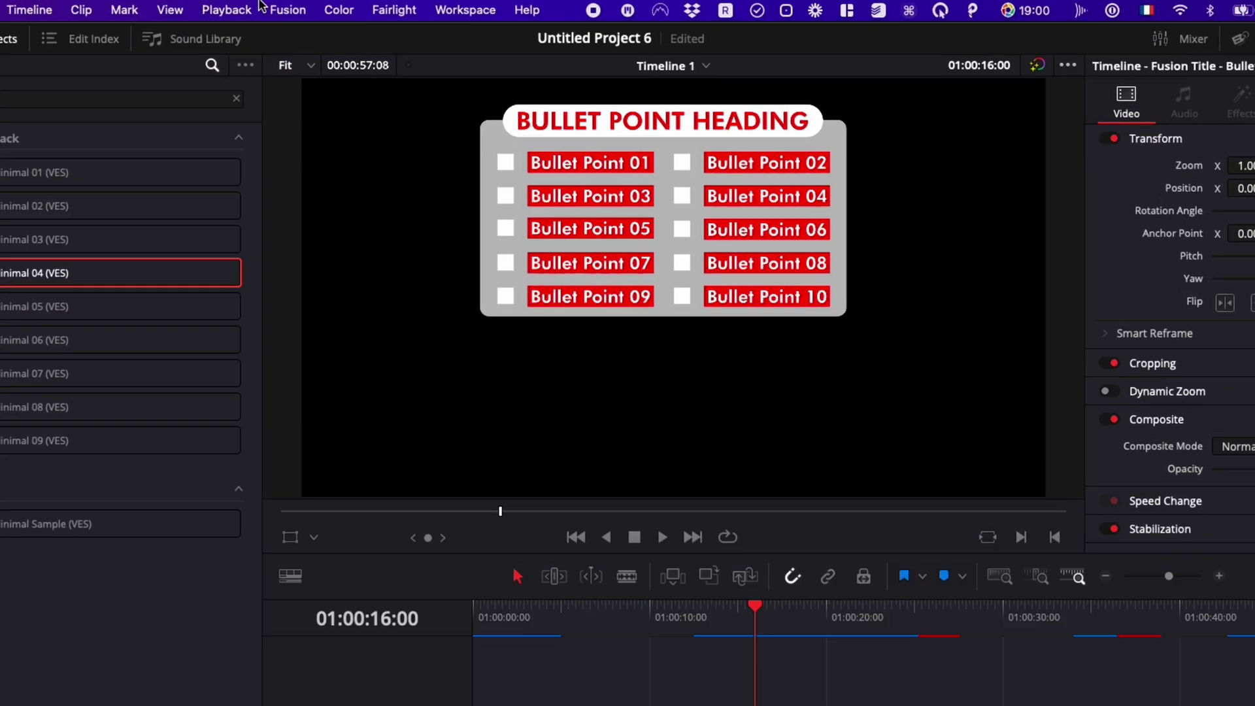
click(361, 7)
mouse_move(404, 98)
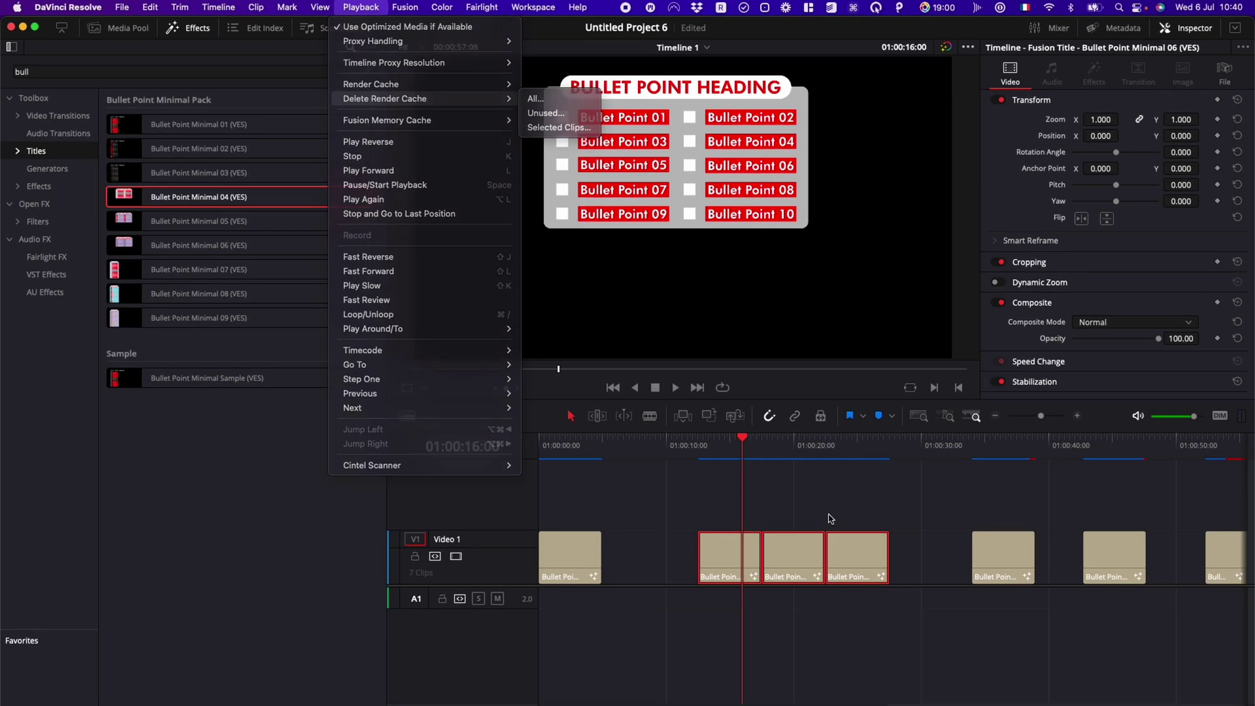
- Delete all render cache, check the Movies/CacheClip cache location in Project Settings, then close them
click(508, 150)
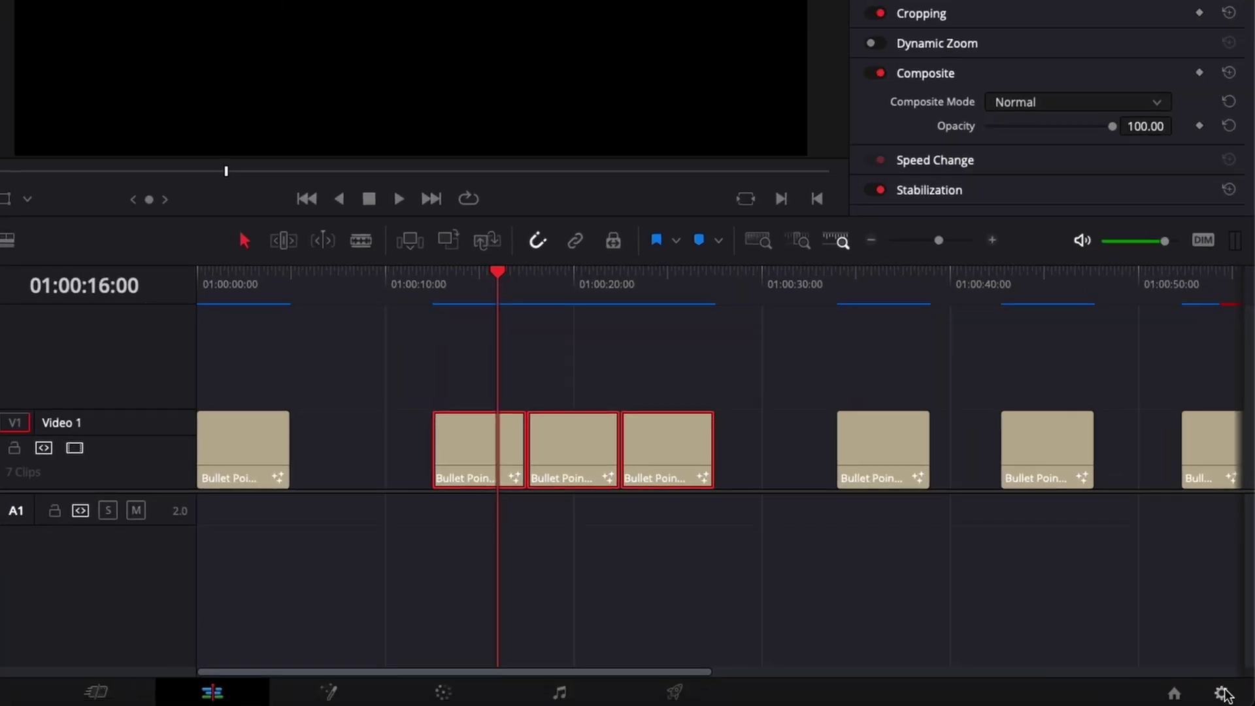
click(1229, 694)
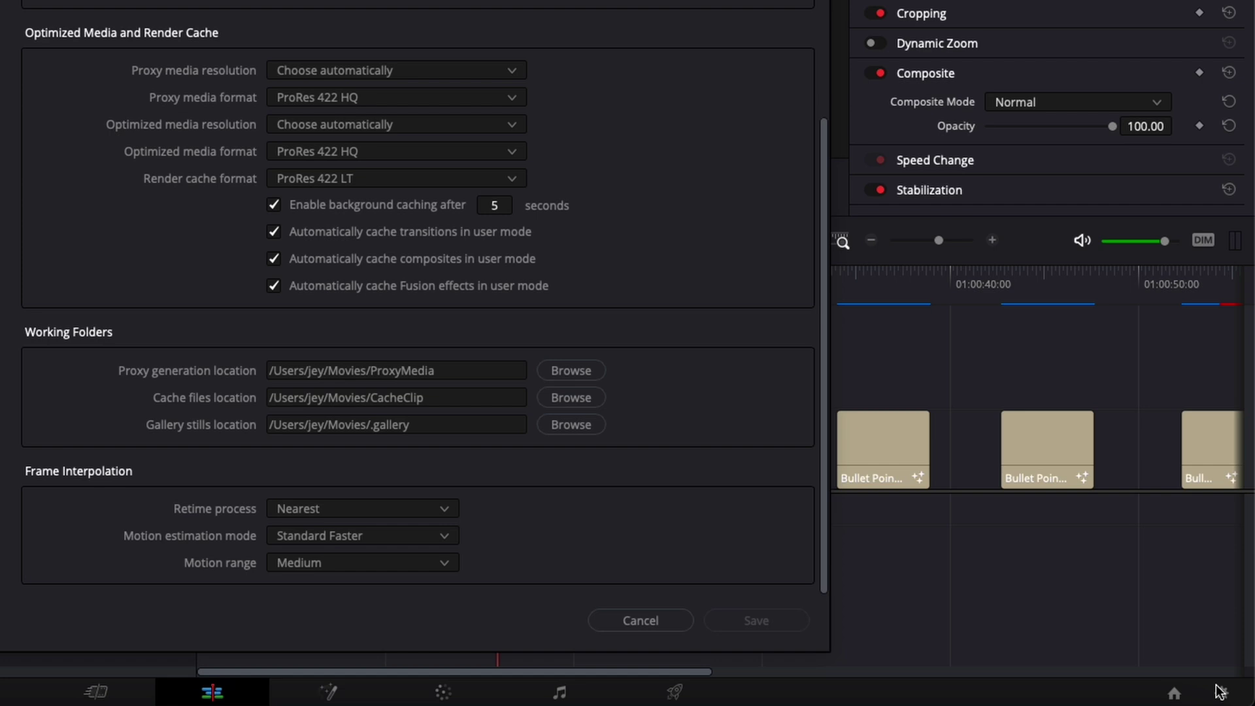
drag(424, 399, 272, 404)
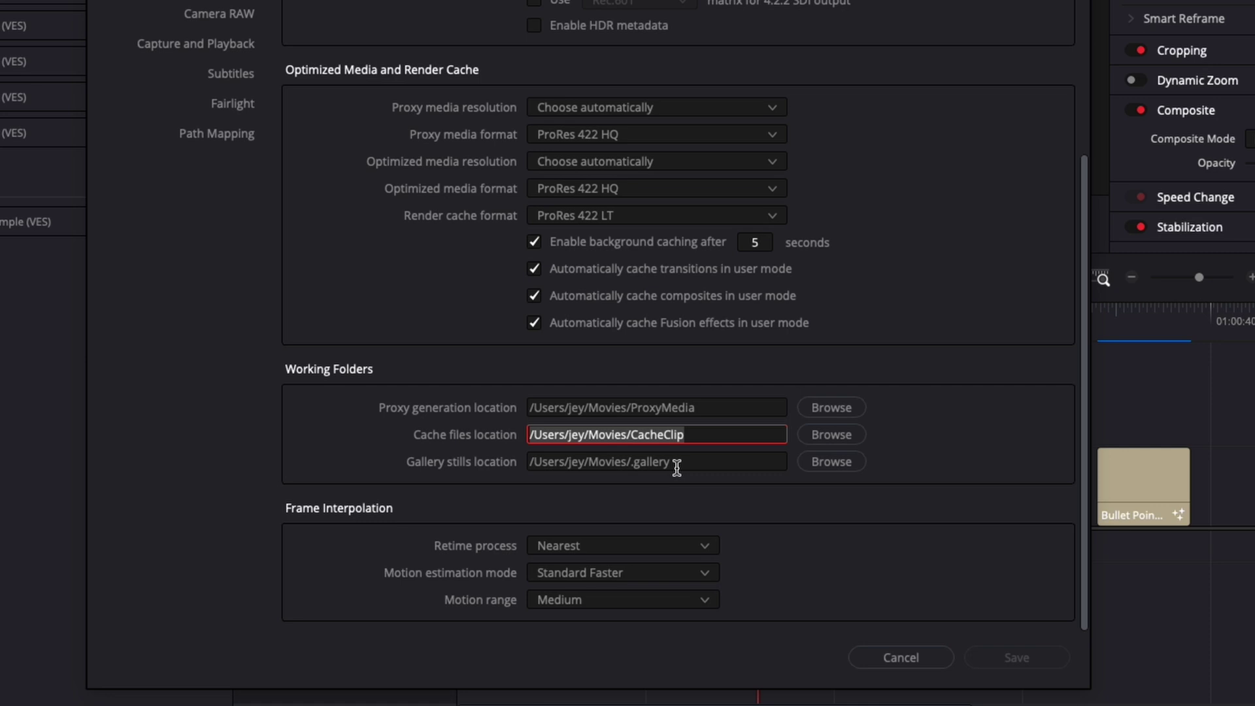
key(Return)
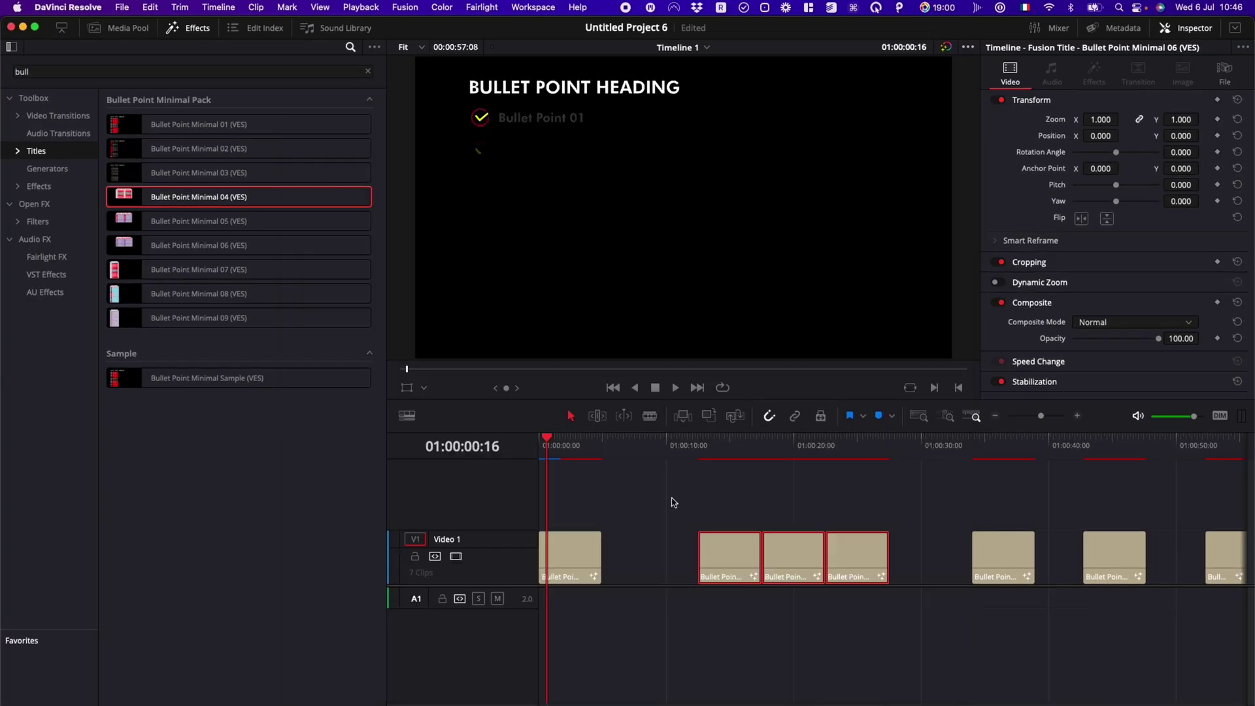